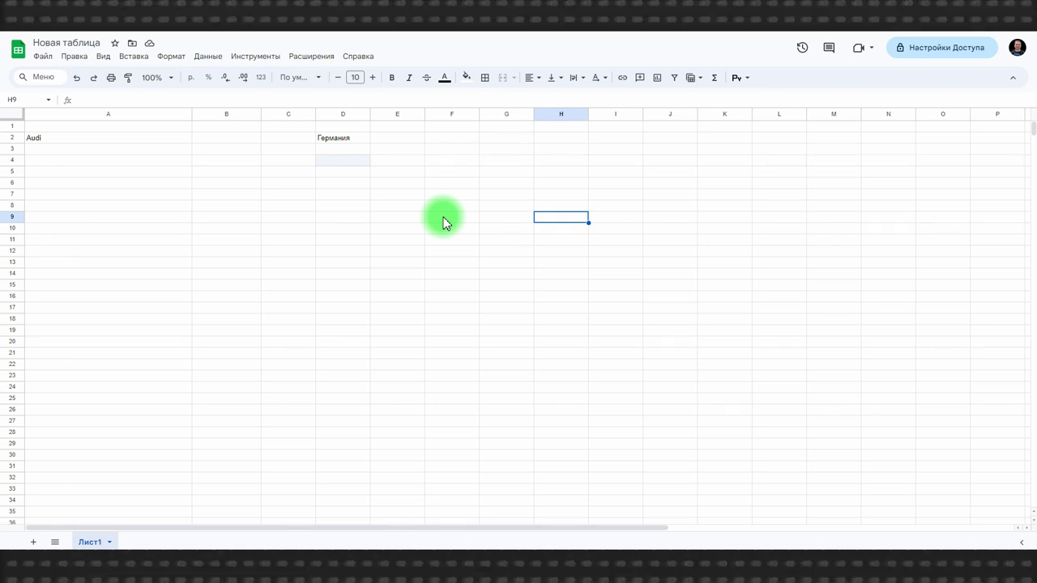
Change A2's brand to volvo, then dodge, so D2 shows Швеция and then США.
{"action": "left_click", "coordinate": [33, 142]}
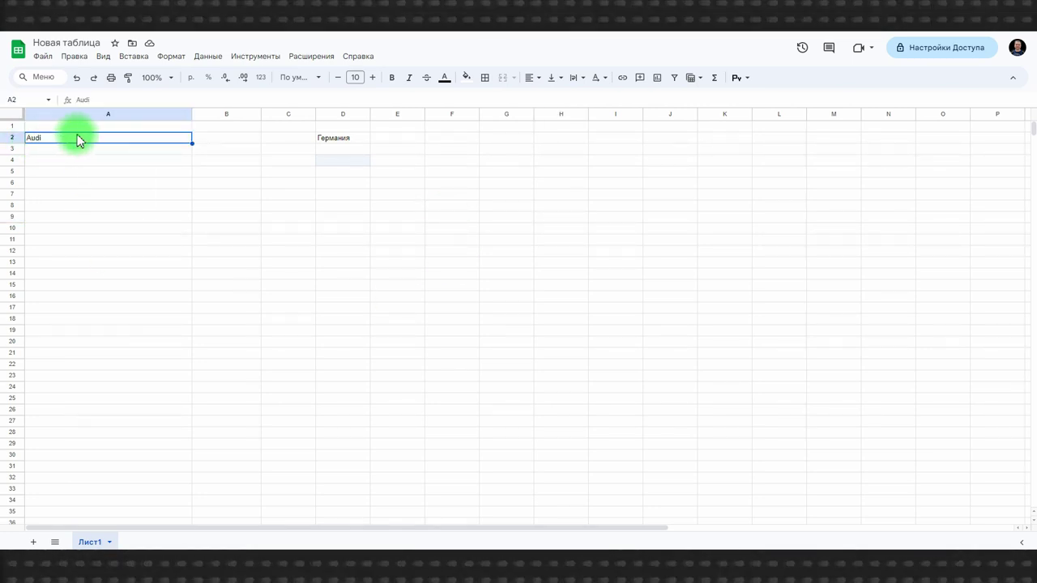
{"action": "type", "text": "volvo"}
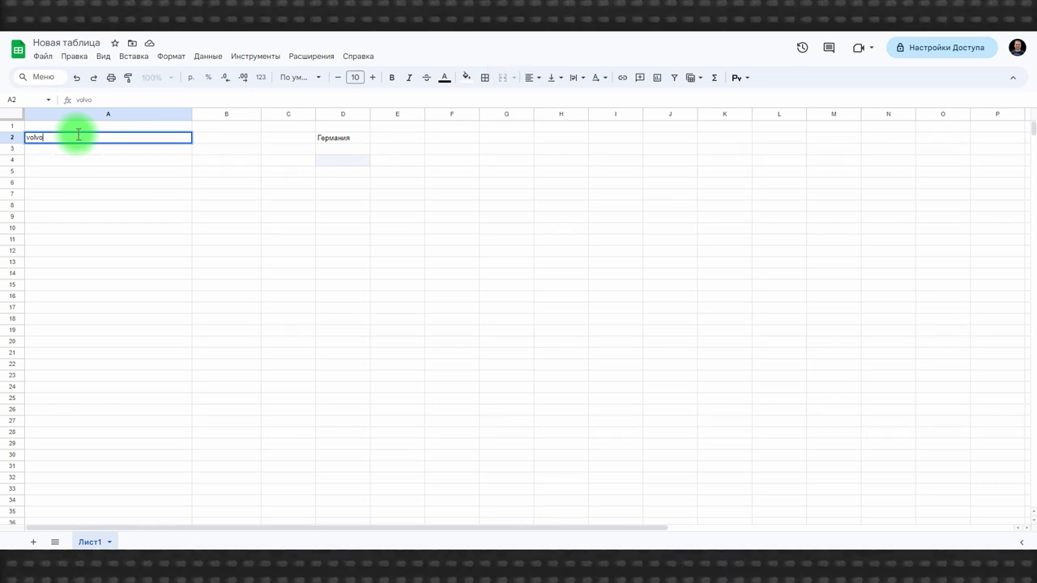
{"action": "key", "text": "Return"}
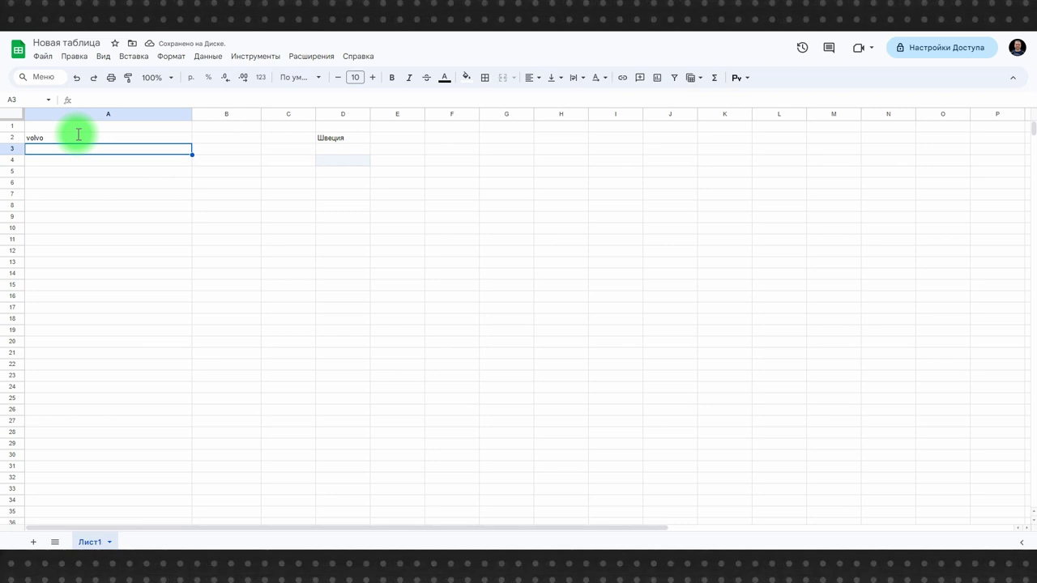
{"action": "left_click", "coordinate": [70, 137]}
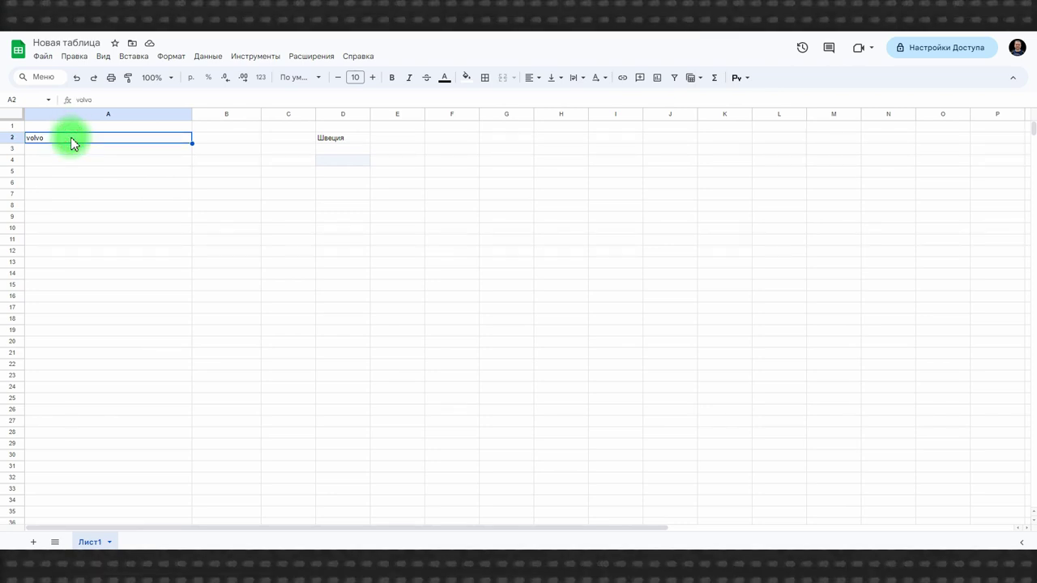
{"action": "type", "text": "dodge"}
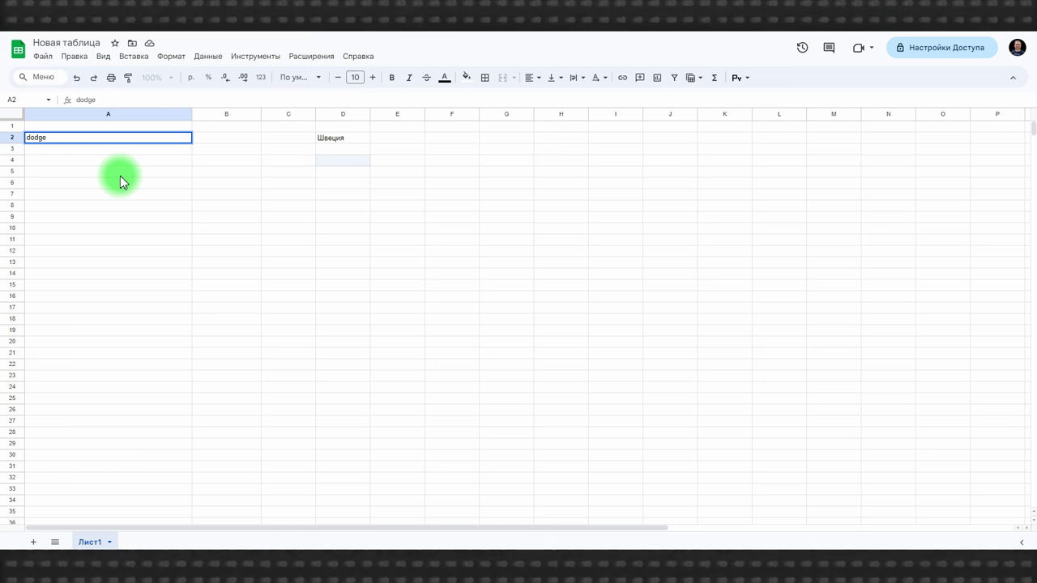
{"action": "key", "text": "Return"}
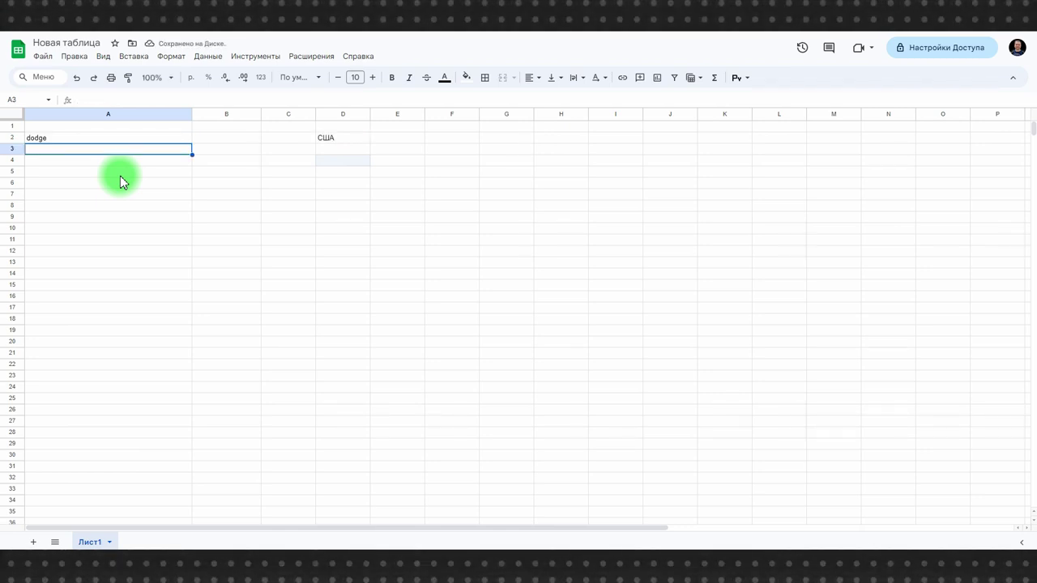
Replace the quoted country list in D2's GPT_CLASSIFY formula with a reference to D4.
{"action": "left_click", "coordinate": [221, 160]}
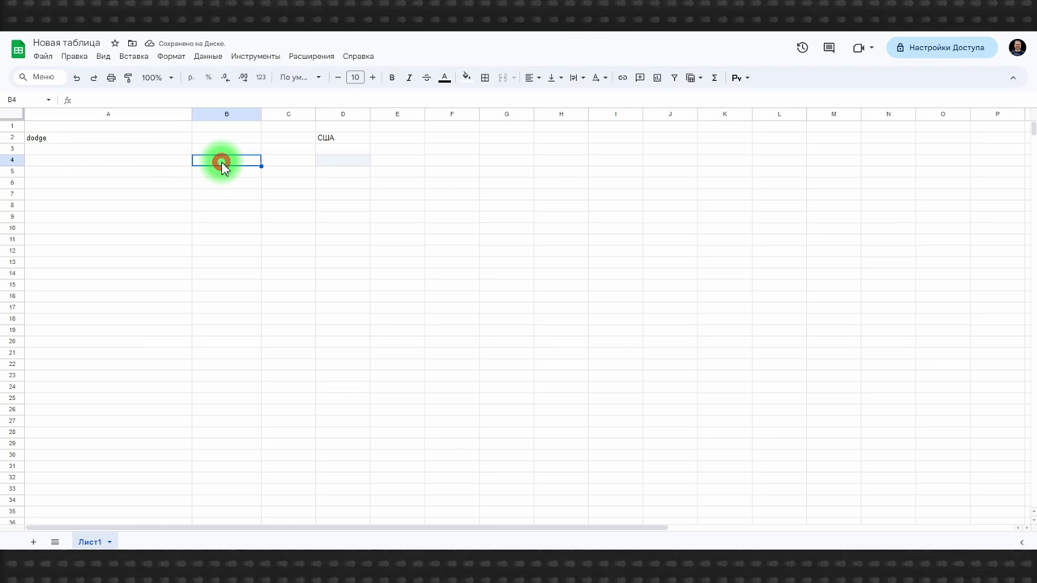
{"action": "left_click", "coordinate": [327, 136]}
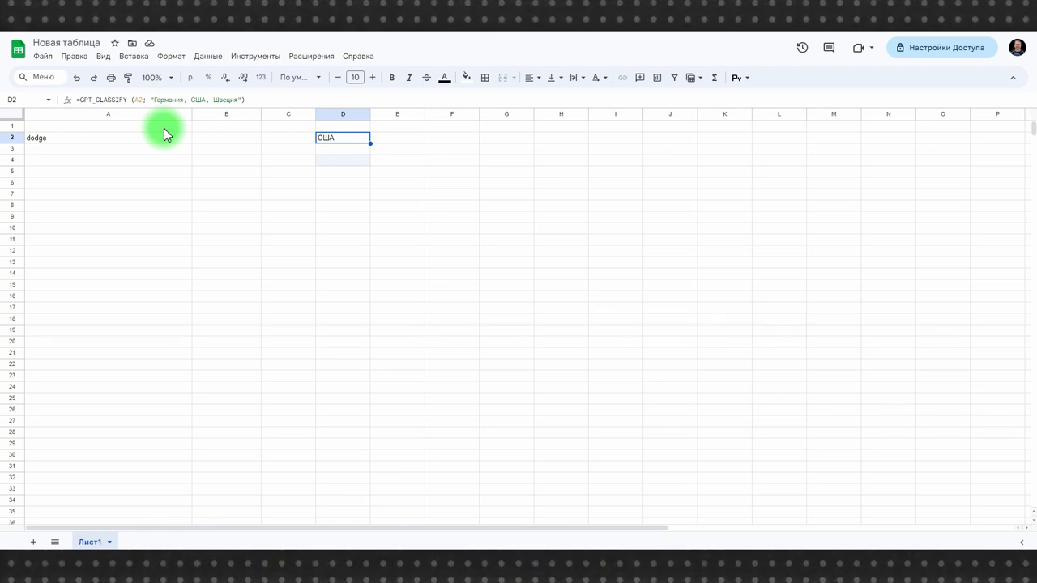
{"action": "left_click_drag", "start_coordinate": [151, 99], "coordinate": [242, 100]}
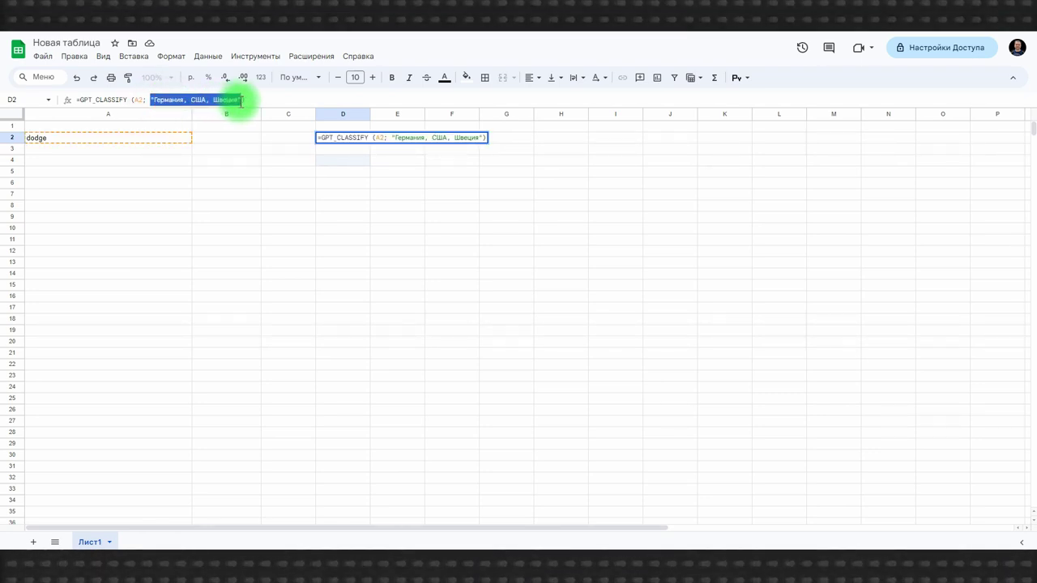
{"action": "left_click", "coordinate": [231, 217]}
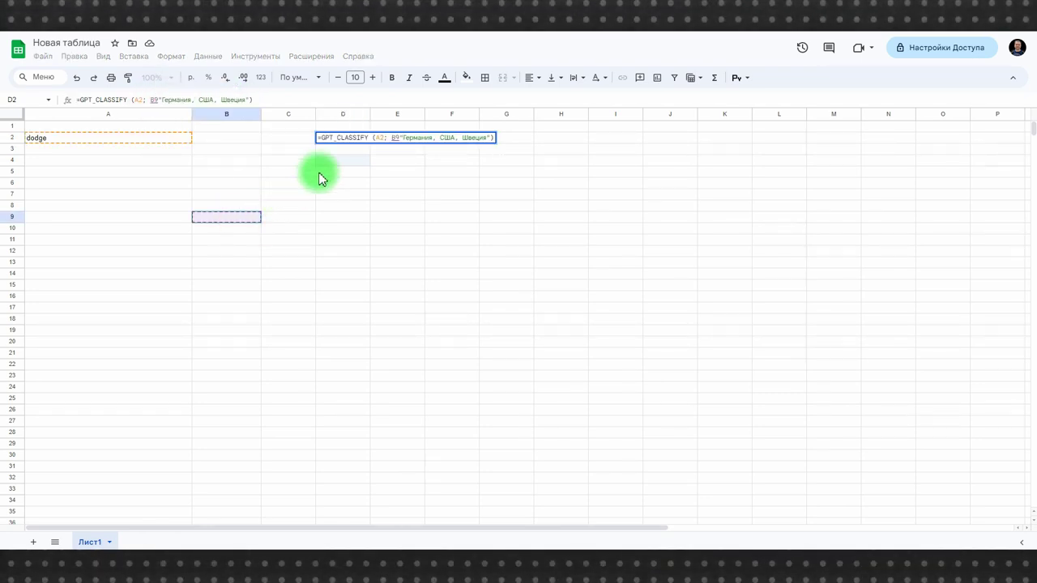
{"action": "left_click", "coordinate": [343, 159]}
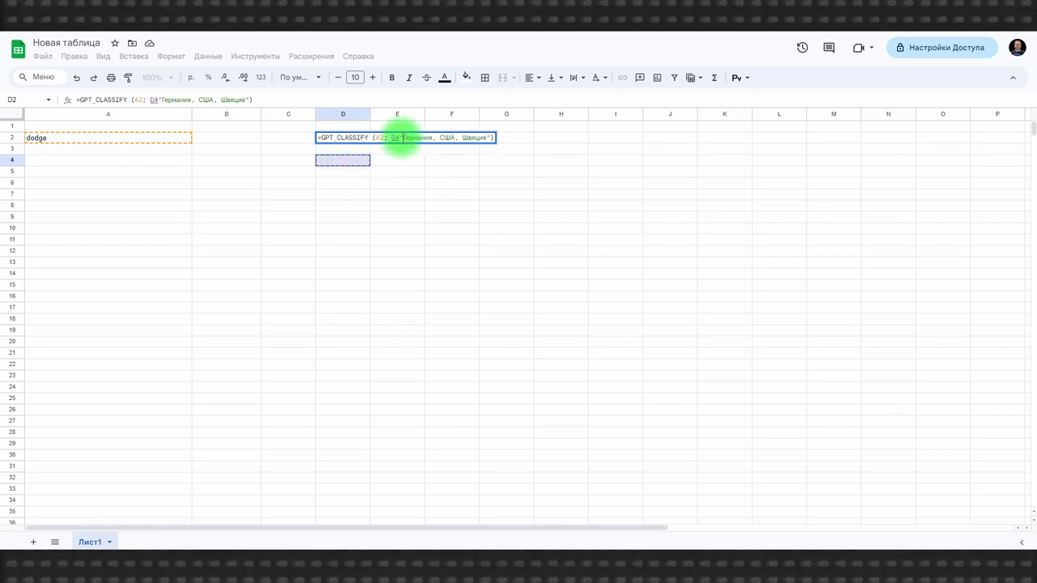
{"action": "left_click", "coordinate": [399, 138]}
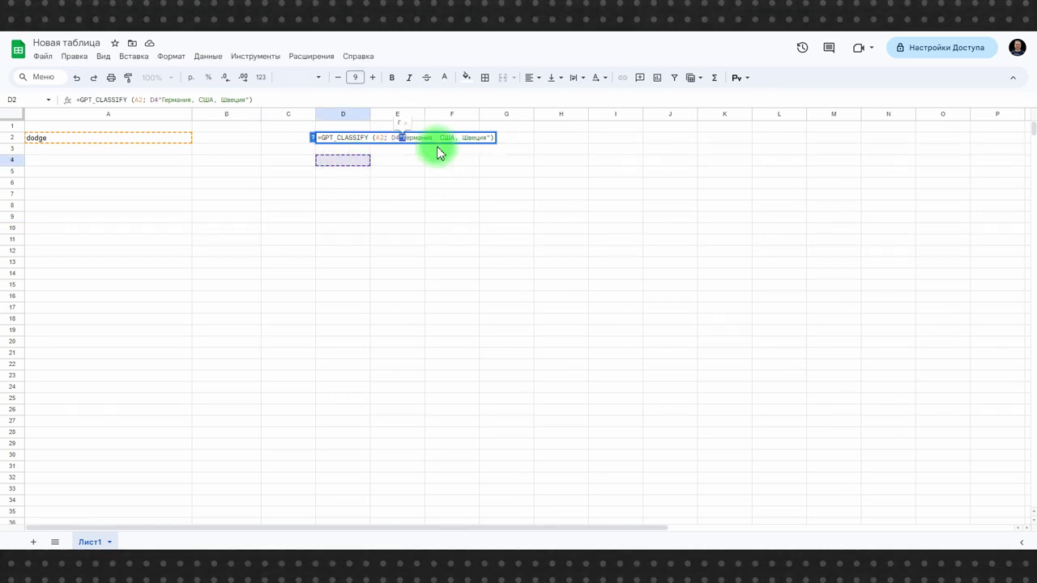
{"action": "key", "text": "BackSpace"}
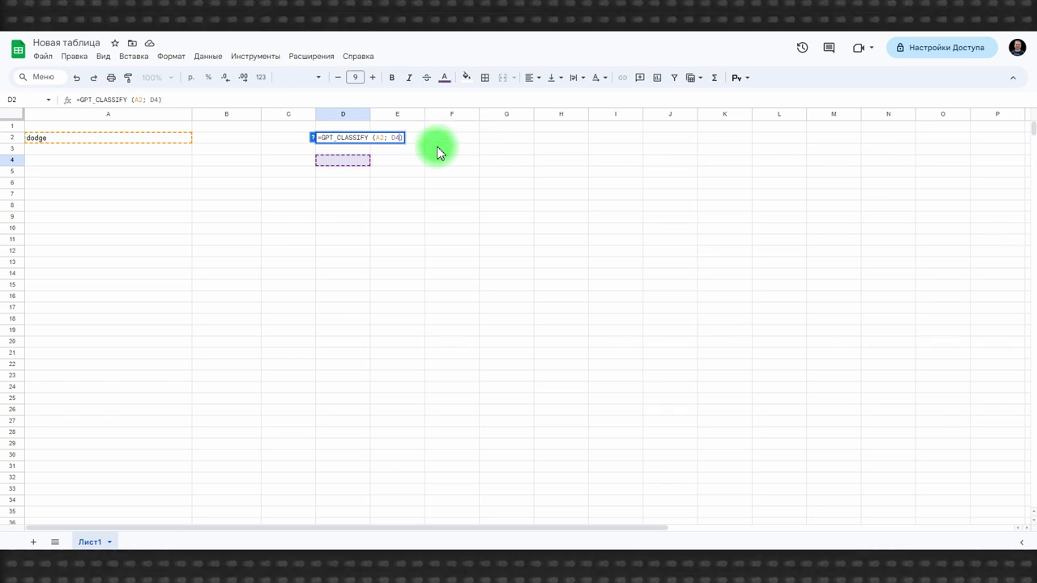
{"action": "key", "text": "Return"}
Enter 'США, Германия, Швеция' in D4 and confirm D2's formula now references it.
{"action": "left_click", "coordinate": [342, 162]}
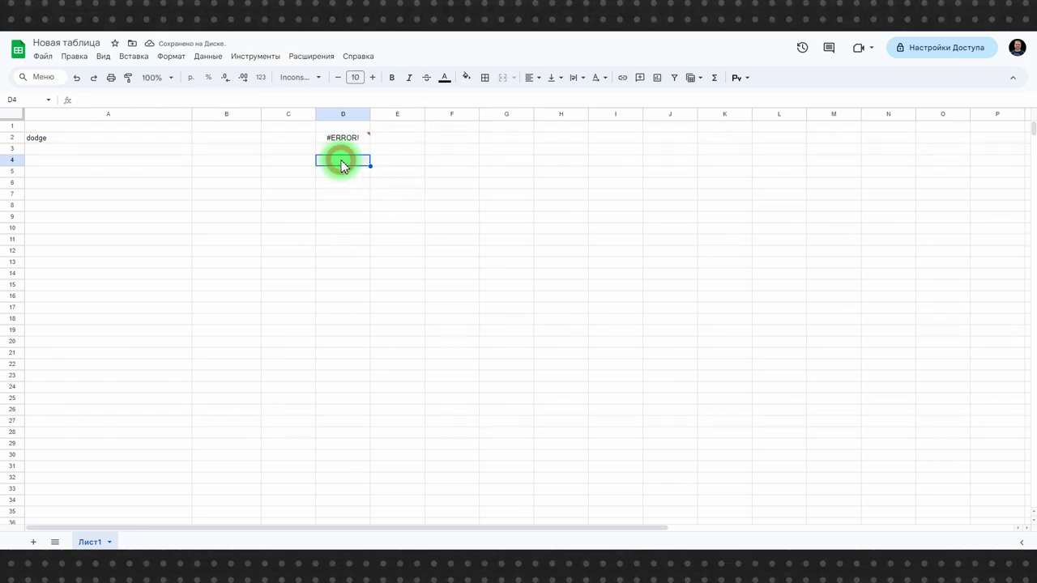
{"action": "type", "text": "США, Германия, Швеция"}
{"action": "left_click", "coordinate": [377, 206]}
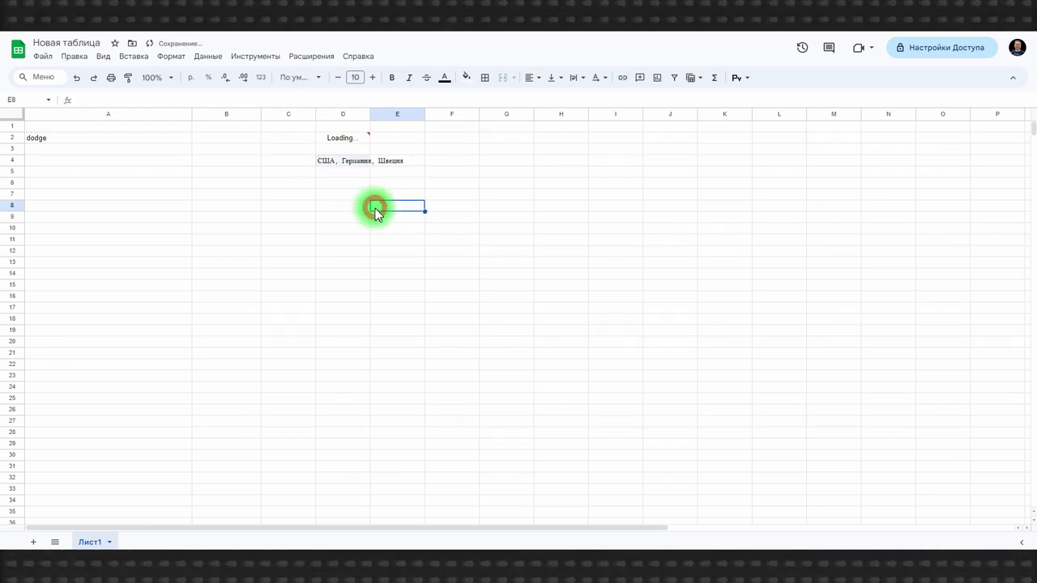
{"action": "left_click", "coordinate": [335, 137]}
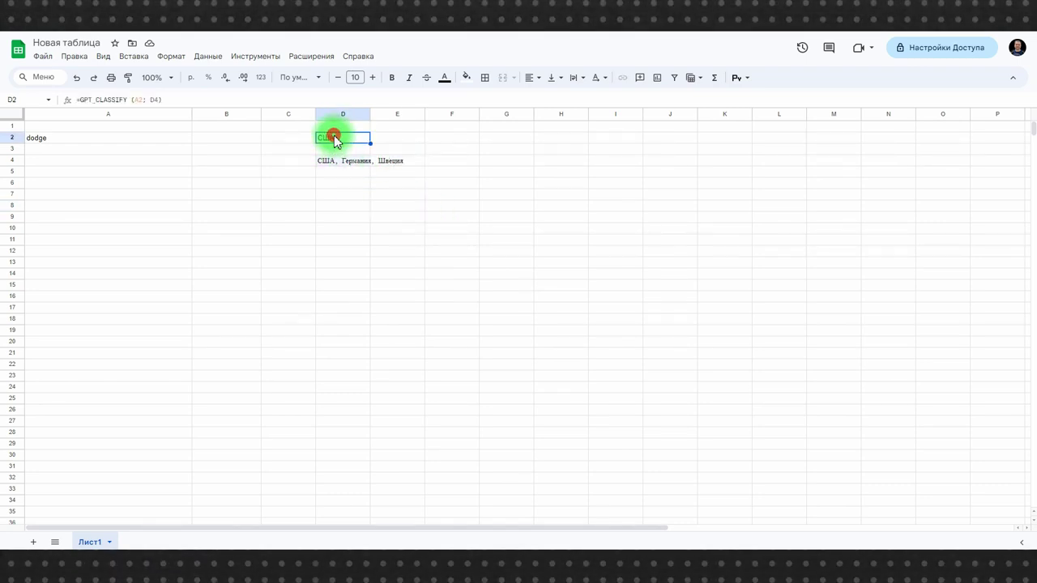
Start an equals-sign entry in D6, then leave the cell.
{"action": "left_click", "coordinate": [340, 185]}
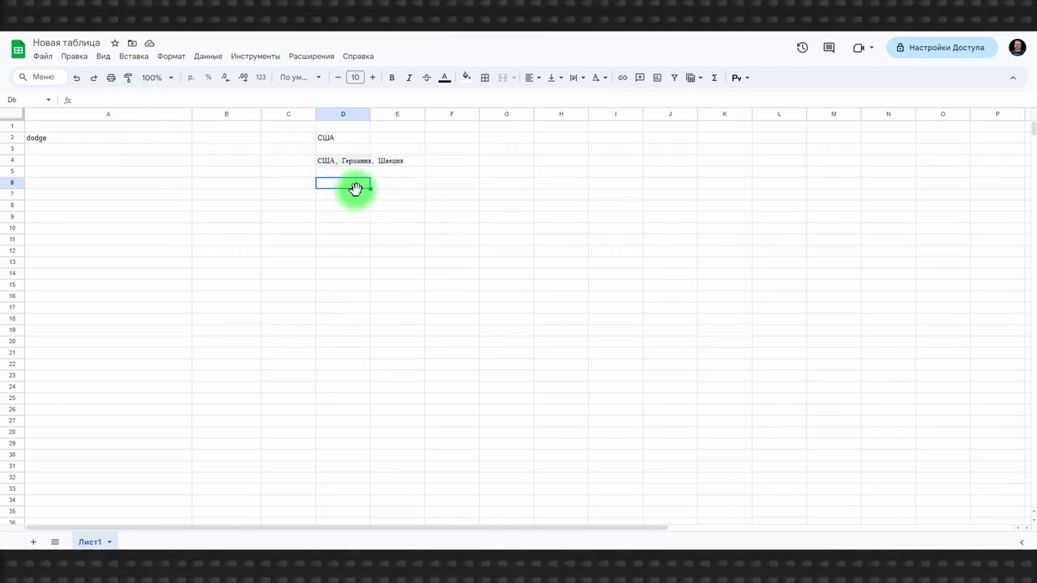
{"action": "type", "text": "="}
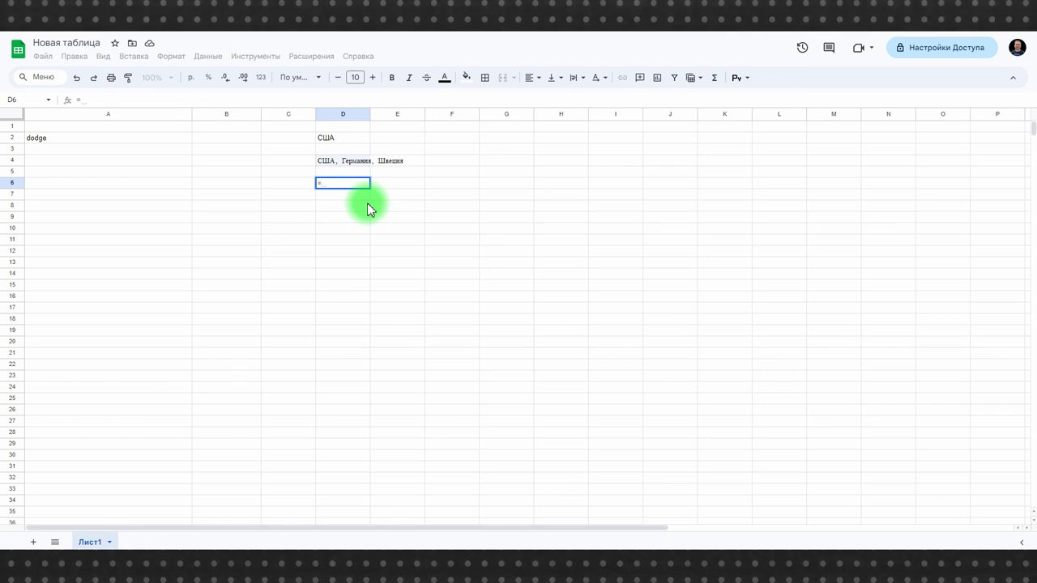
{"action": "left_click", "coordinate": [426, 217]}
{"action": "key", "text": "Return"}
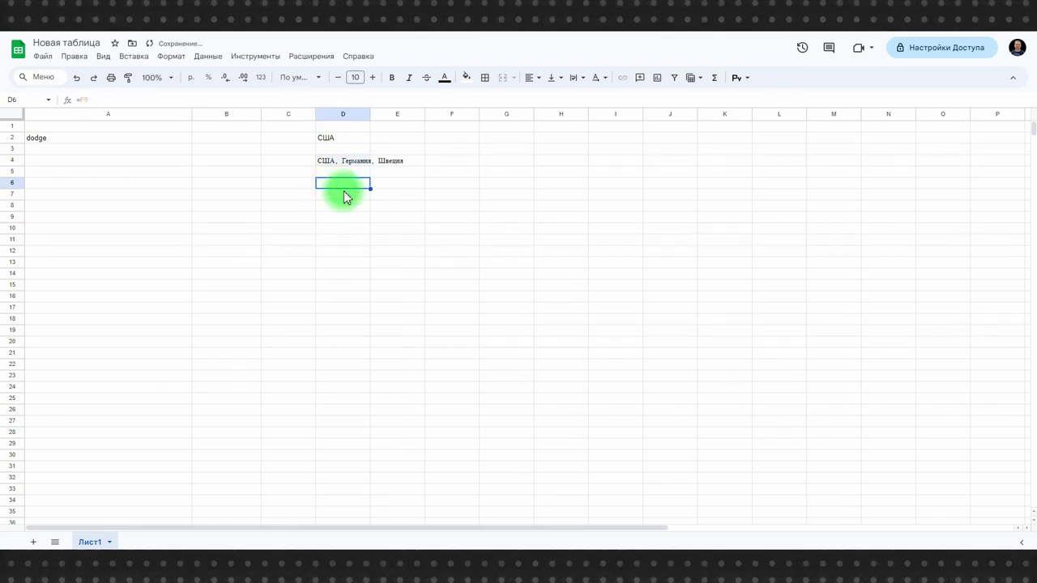
Open the GPT for Sheets sidebar's function list and select GPT_CLASSIFY's example formula.
{"action": "left_click", "coordinate": [311, 56]}
{"action": "mouse_move", "coordinate": [349, 164]}
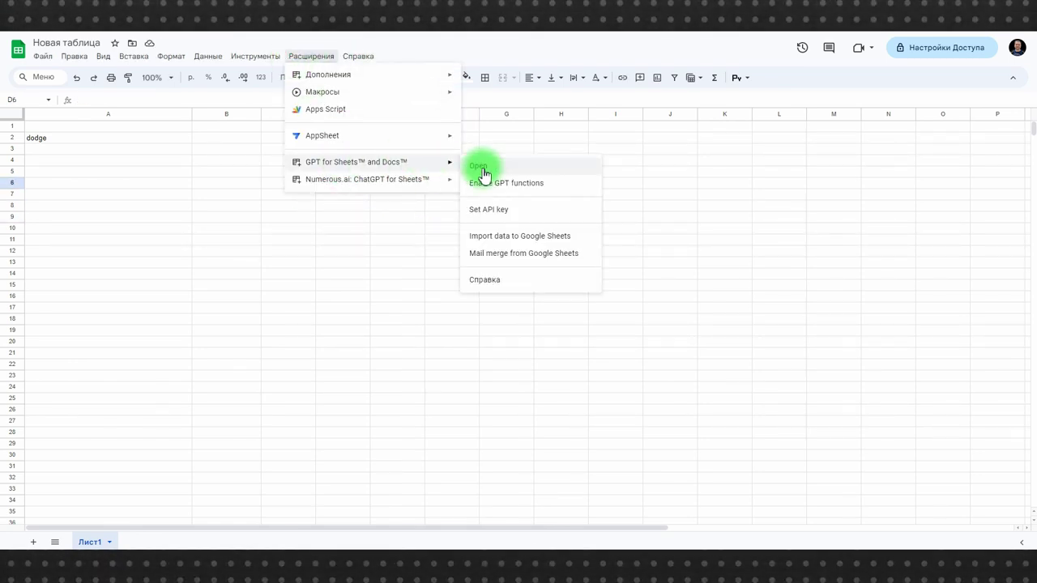
{"action": "left_click", "coordinate": [480, 167]}
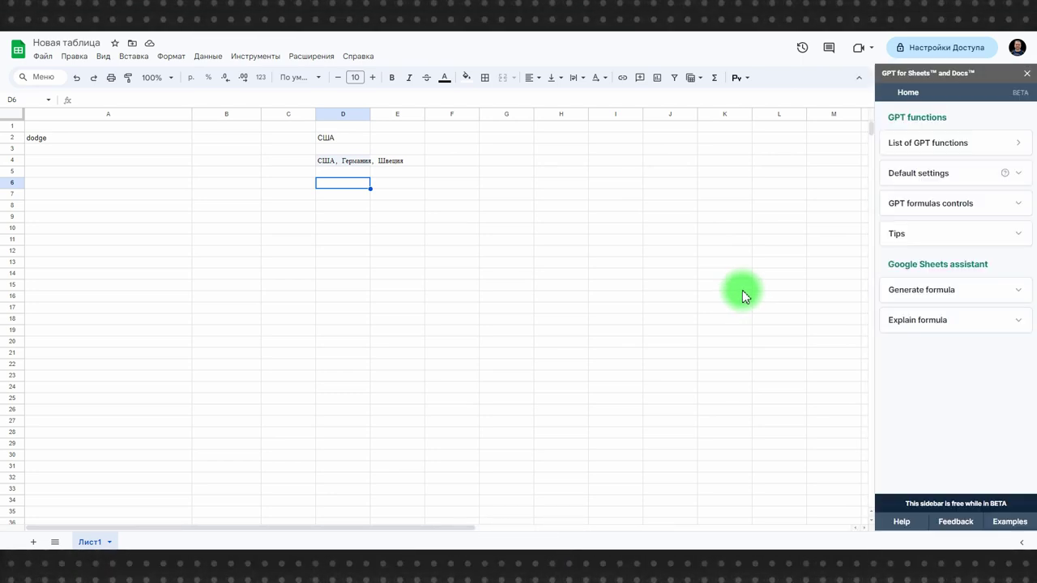
{"action": "left_click", "coordinate": [907, 160]}
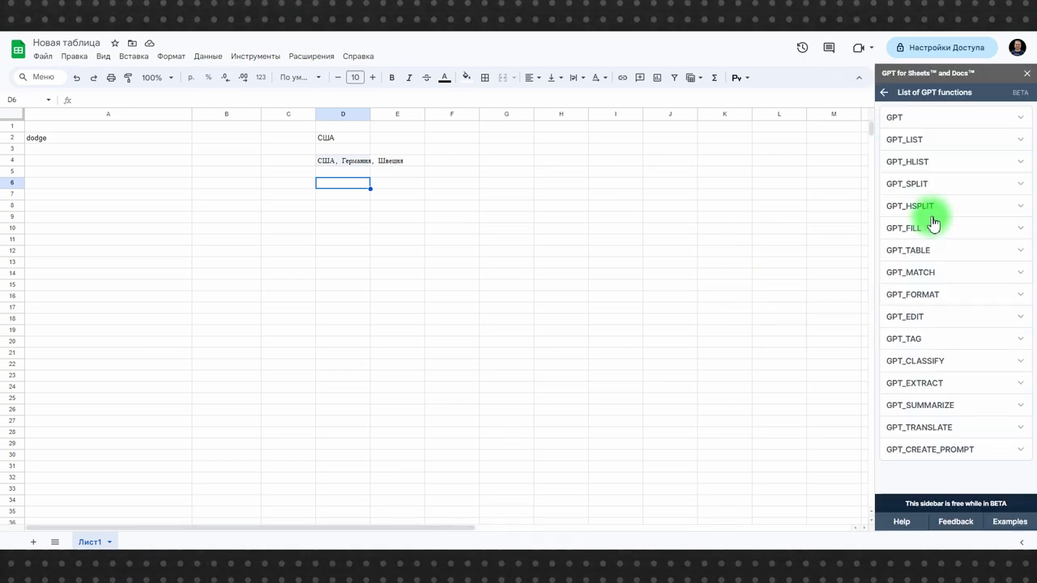
{"action": "left_click", "coordinate": [911, 361]}
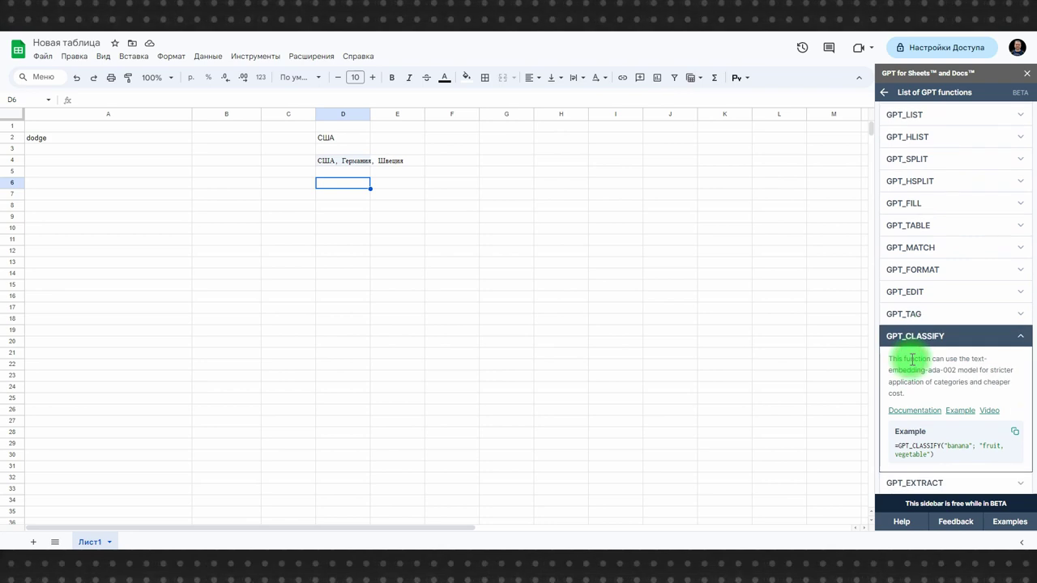
{"action": "left_click_drag", "start_coordinate": [895, 445], "coordinate": [940, 445]}
{"action": "key", "text": "ctrl+c"}
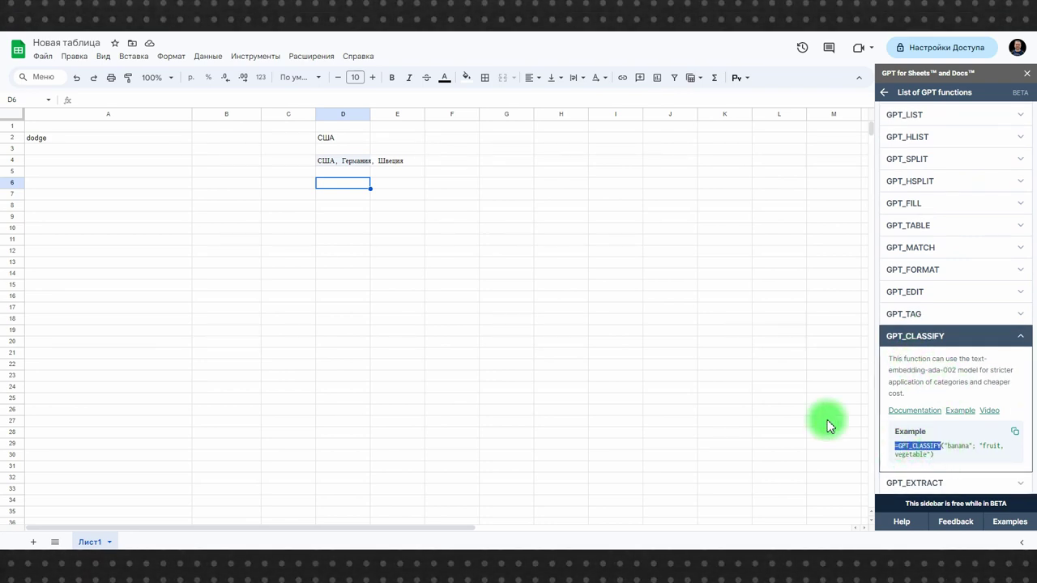
Enter a GPT_CLASSIFY formula in D6 classifying A6 against the categories in C6.
{"action": "double_click", "coordinate": [329, 188]}
{"action": "key", "text": "ctrl+v"}
{"action": "type", "text": "("}
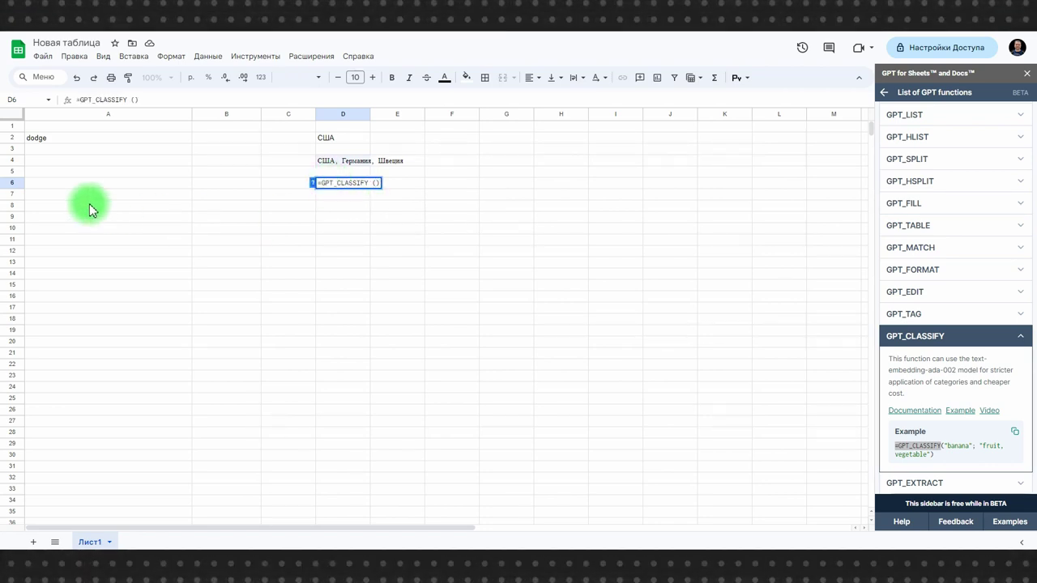
{"action": "left_click", "coordinate": [69, 185]}
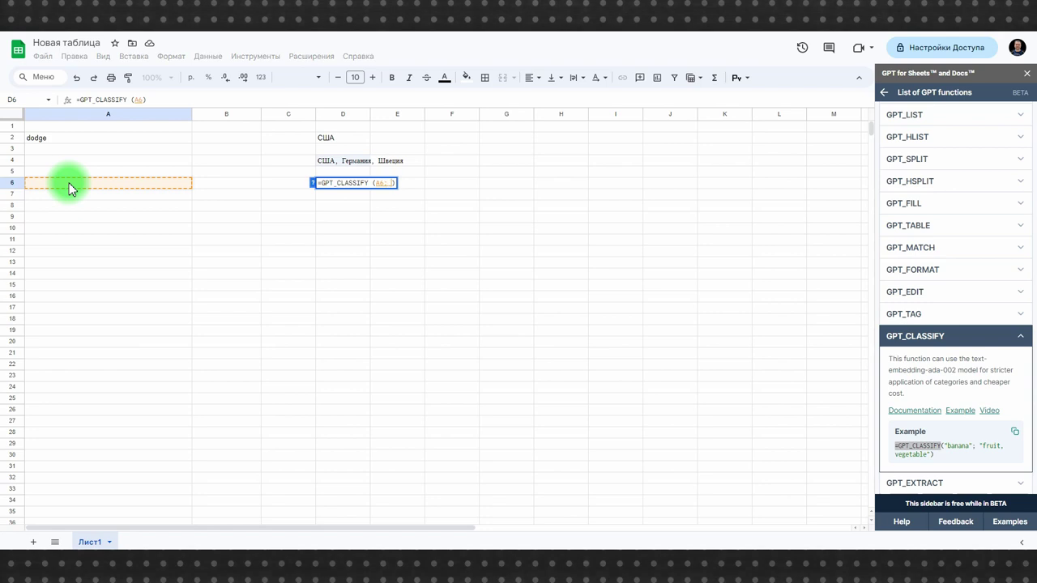
{"action": "left_click", "coordinate": [289, 183]}
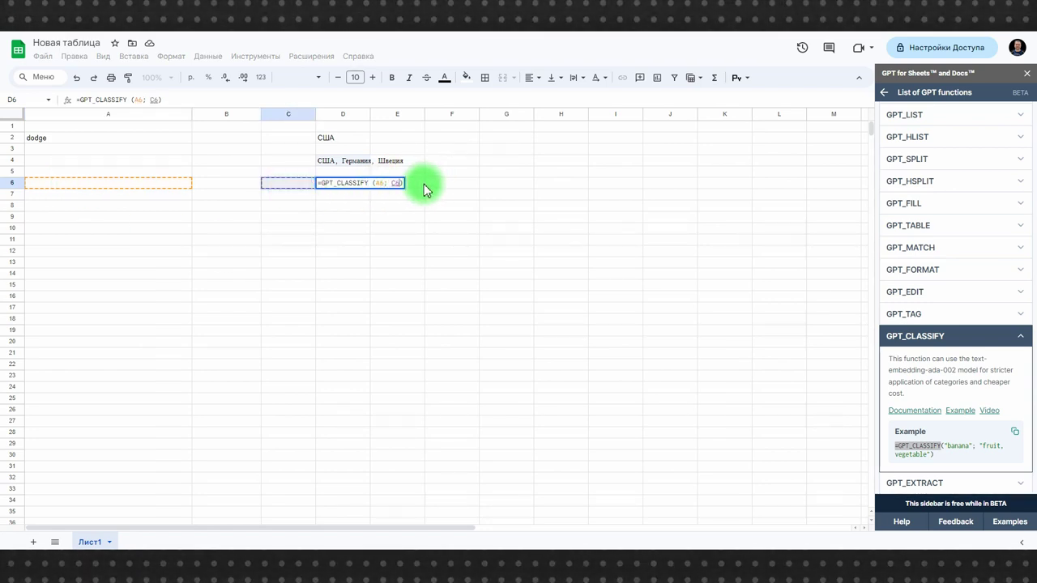
{"action": "key", "text": "Return"}
Copy D4's country list into C6.
{"action": "triple_click", "coordinate": [325, 161]}
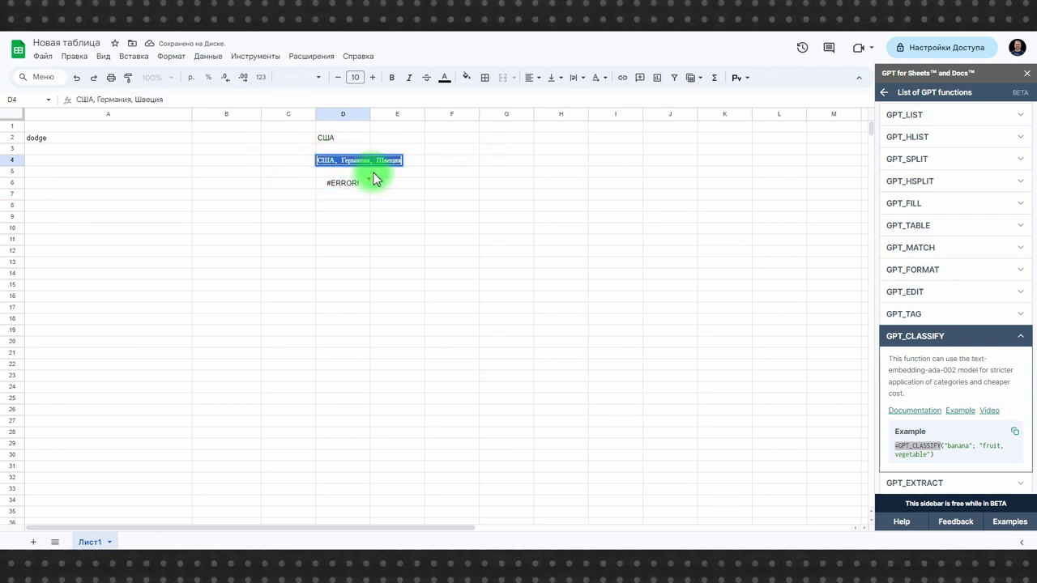
{"action": "key", "text": "ctrl+c"}
{"action": "double_click", "coordinate": [281, 185]}
{"action": "key", "text": "ctrl+v"}
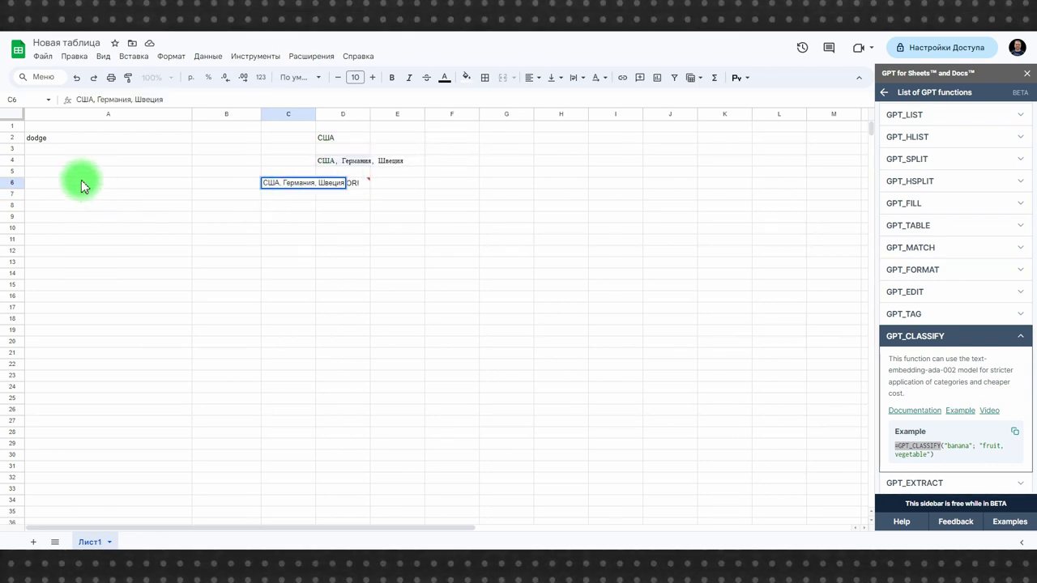
Enter Peugeot as the car brand in A6.
{"action": "left_click", "coordinate": [81, 181]}
{"action": "type", "text": "audi"}
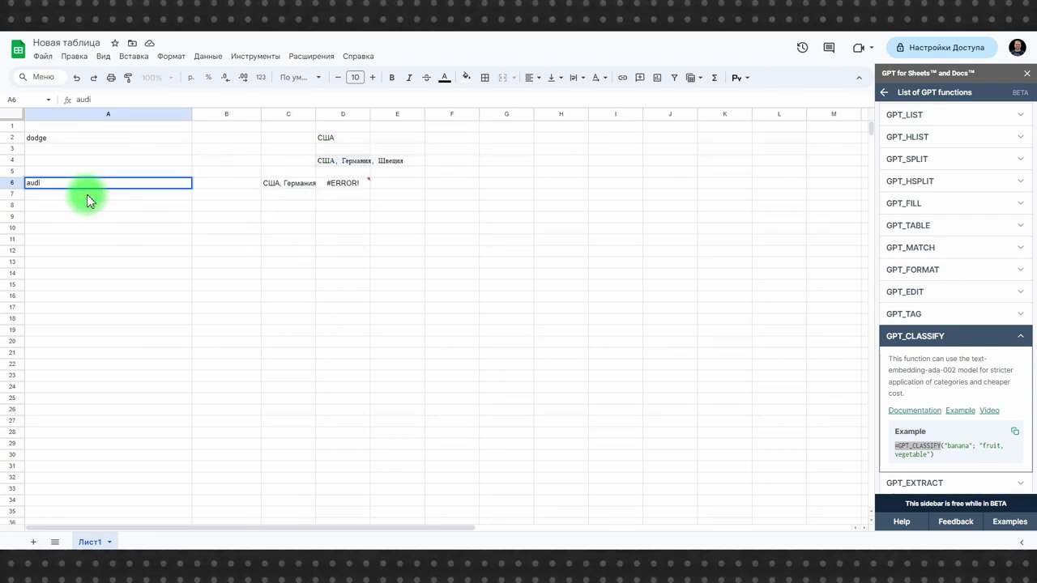
{"action": "key", "text": "Return"}
{"action": "key", "text": "Up"}
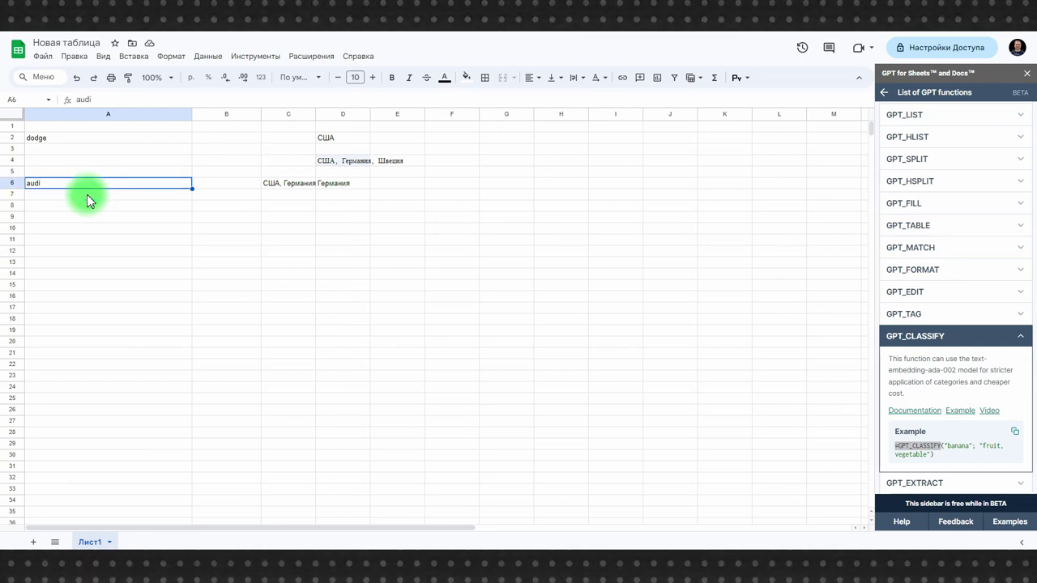
{"action": "type", "text": "Peugeot"}
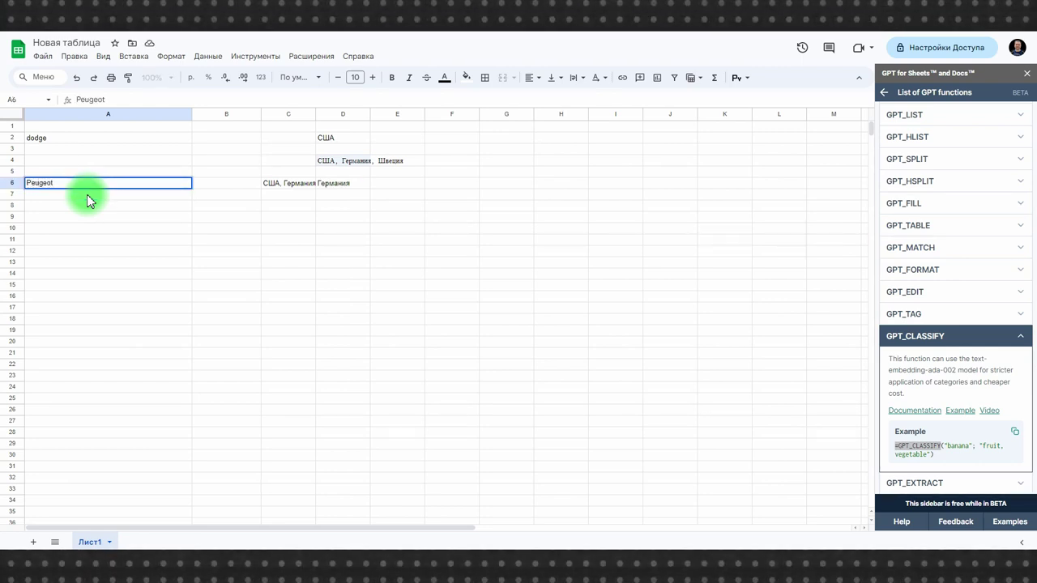
{"action": "key", "text": "Return"}
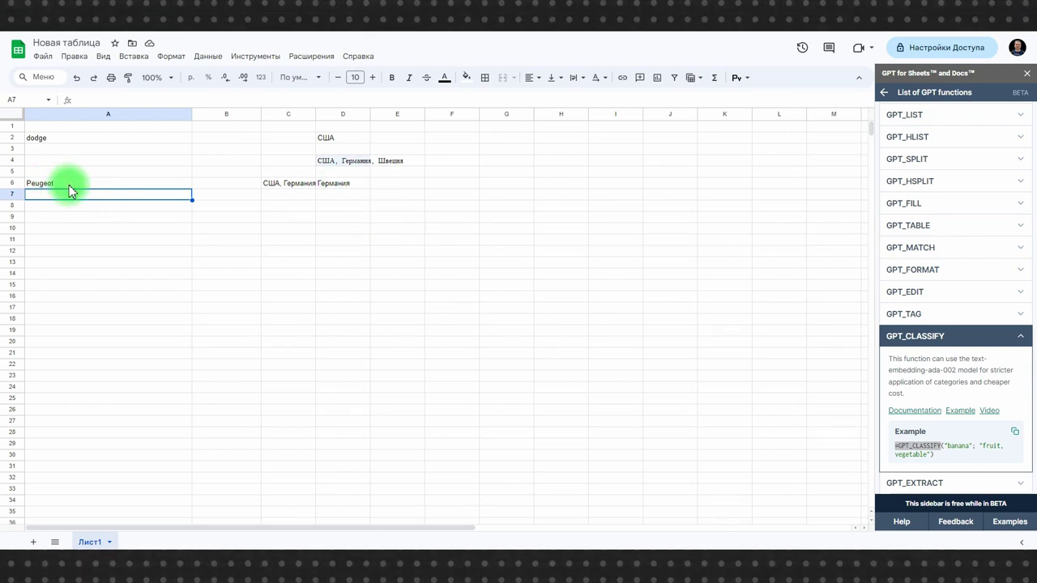
Append ', Франция' to C6's list and widen column C so D6 shows Франция.
{"action": "double_click", "coordinate": [294, 183]}
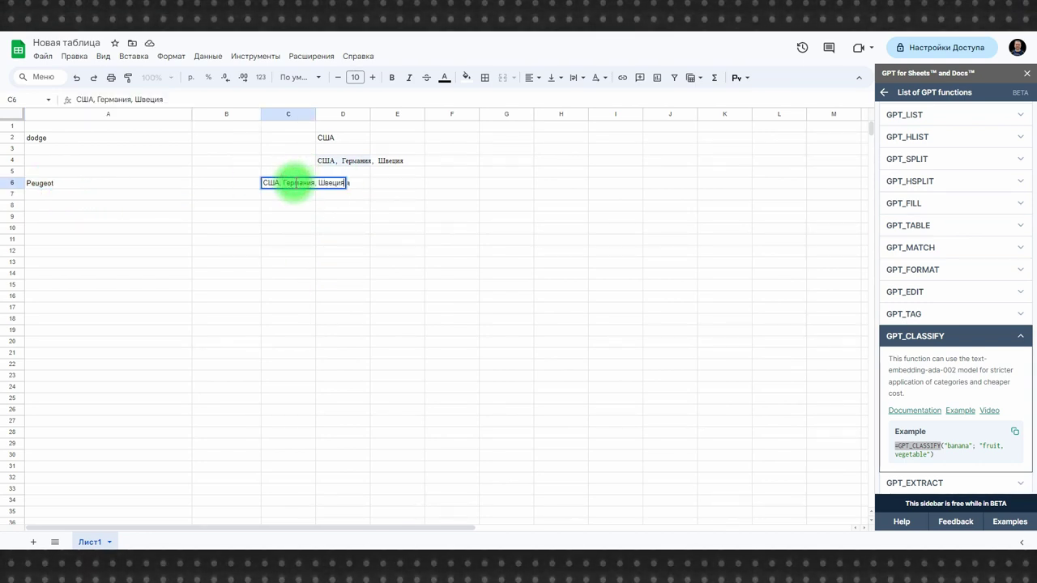
{"action": "type", "text": ","}
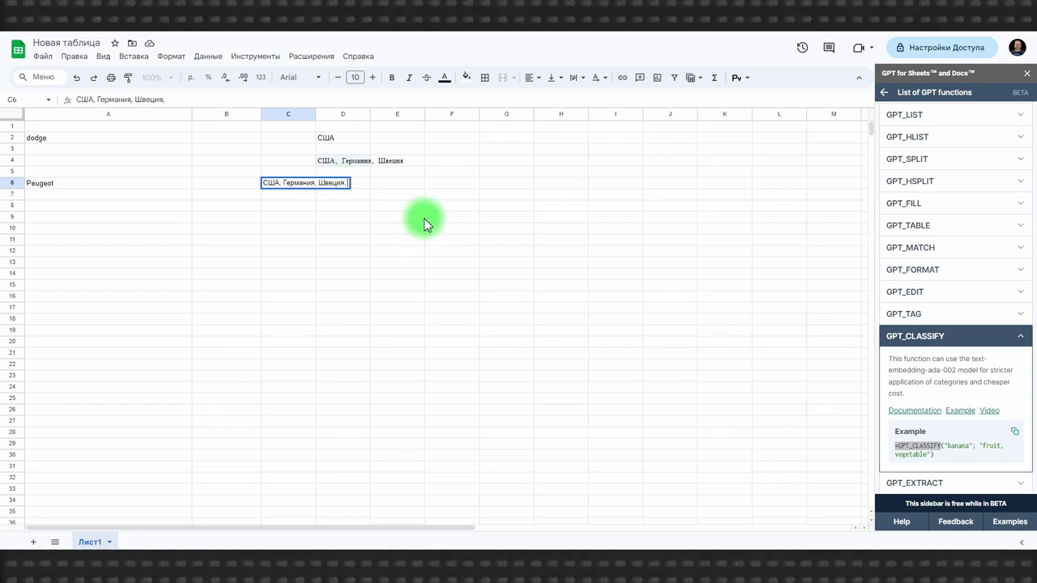
{"action": "type", "text": " Франция"}
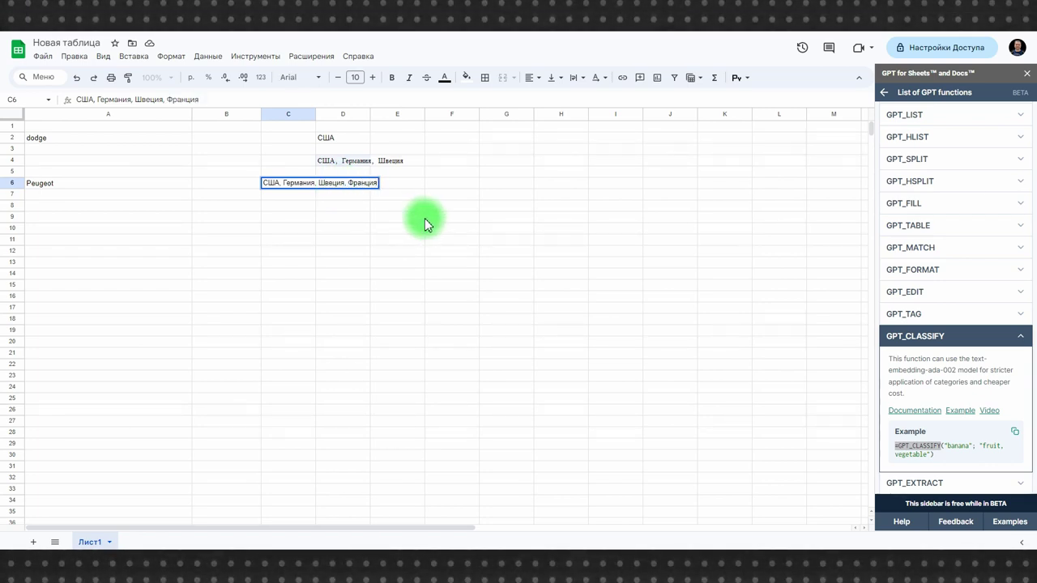
{"action": "left_click", "coordinate": [384, 233]}
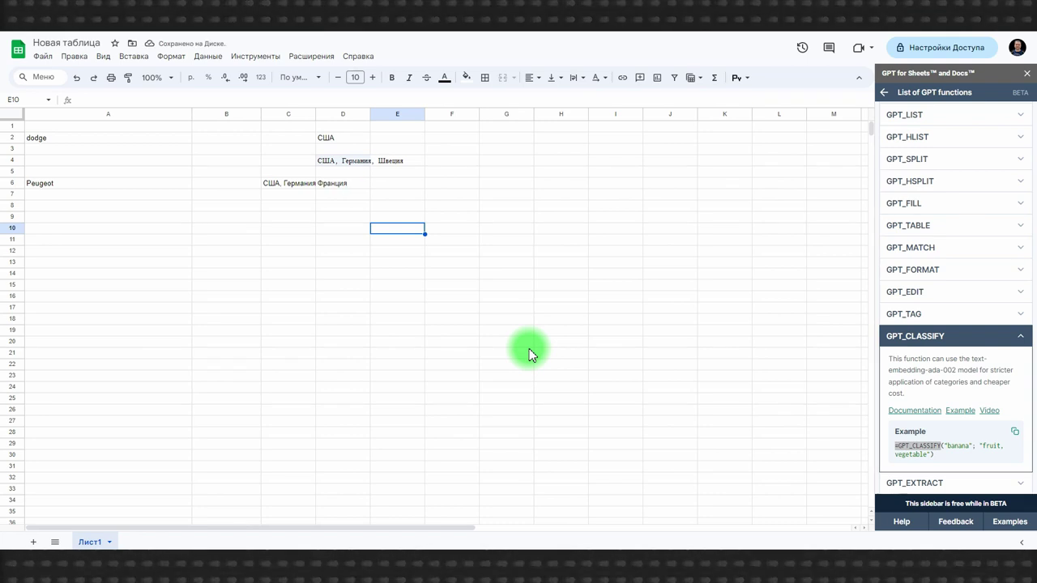
{"action": "left_click_drag", "start_coordinate": [315, 116], "coordinate": [429, 116]}
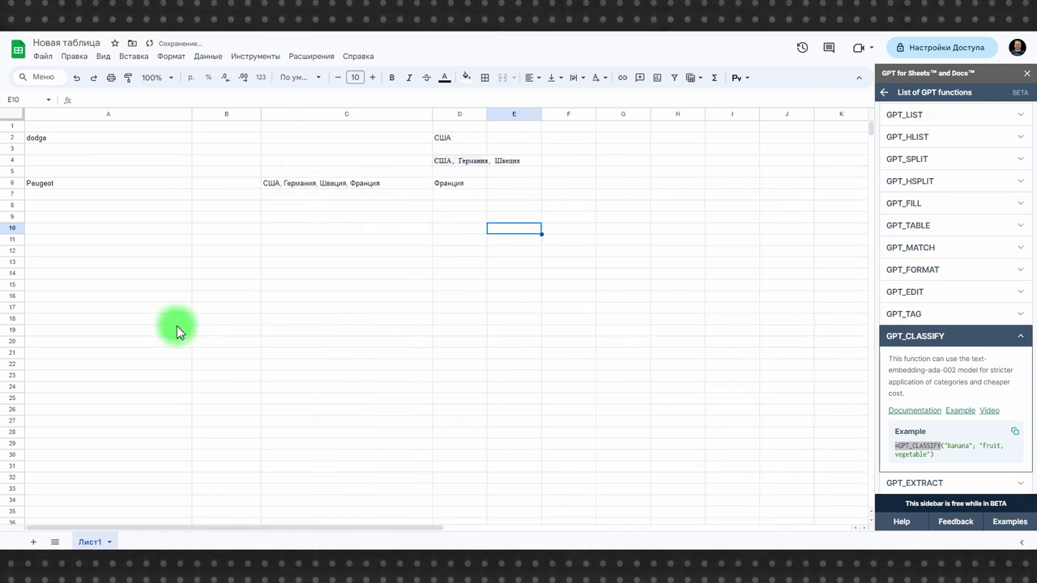
{"action": "left_click", "coordinate": [459, 185]}
{"action": "left_click", "coordinate": [614, 257]}
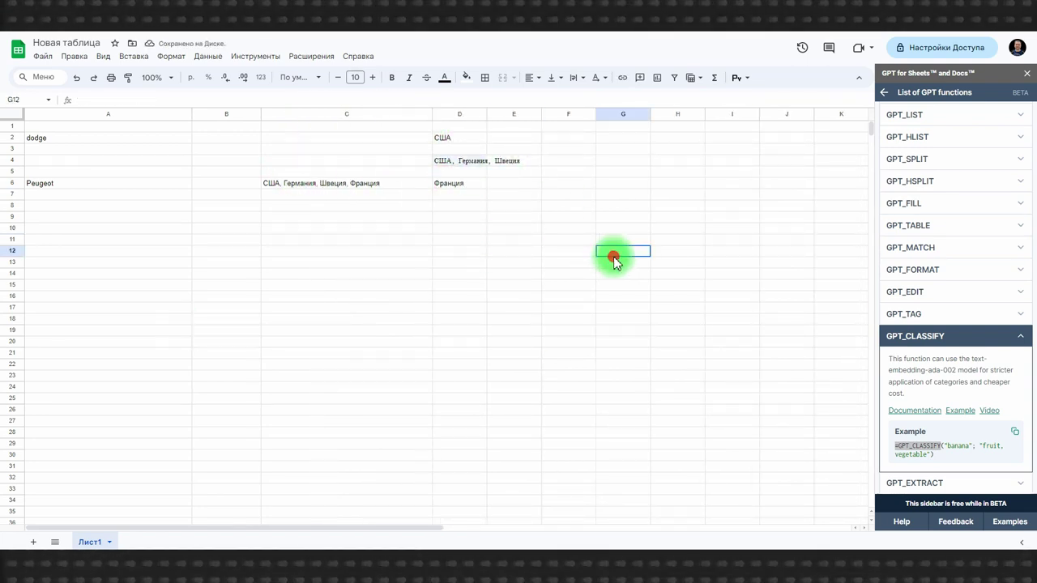
Paste a Russian greeting sentence with a name, city and e-mail into A8.
{"action": "left_click", "coordinate": [33, 207]}
{"action": "key", "text": "ctrl+v"}
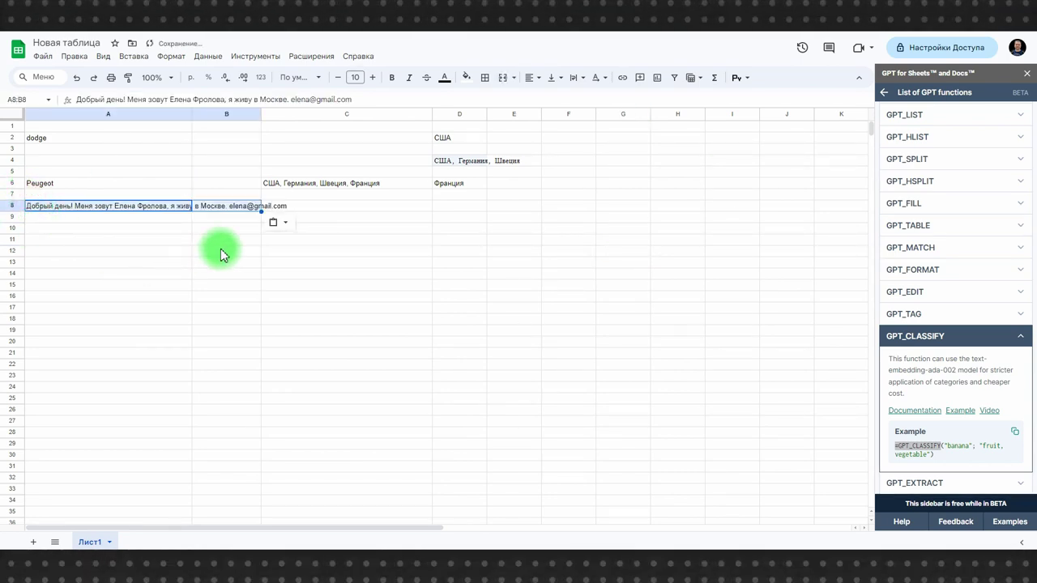
{"action": "left_click", "coordinate": [222, 251]}
Expand GPT_EXTRACT in the sidebar and select =GPT_EXTRACT in its example.
{"action": "scroll", "coordinate": [931, 300], "scroll_direction": "down", "scroll_amount": 2}
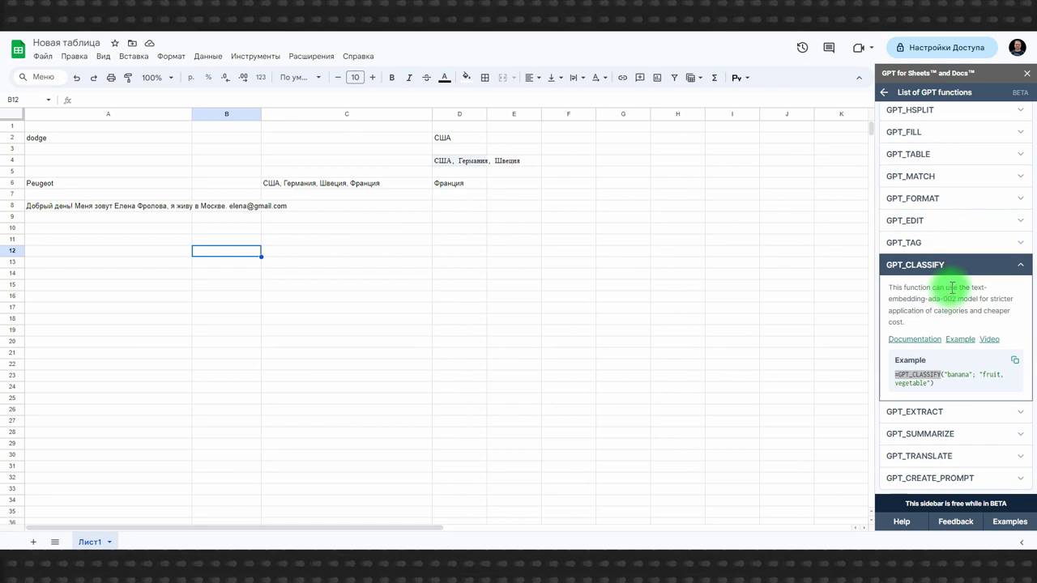
{"action": "left_click", "coordinate": [915, 413]}
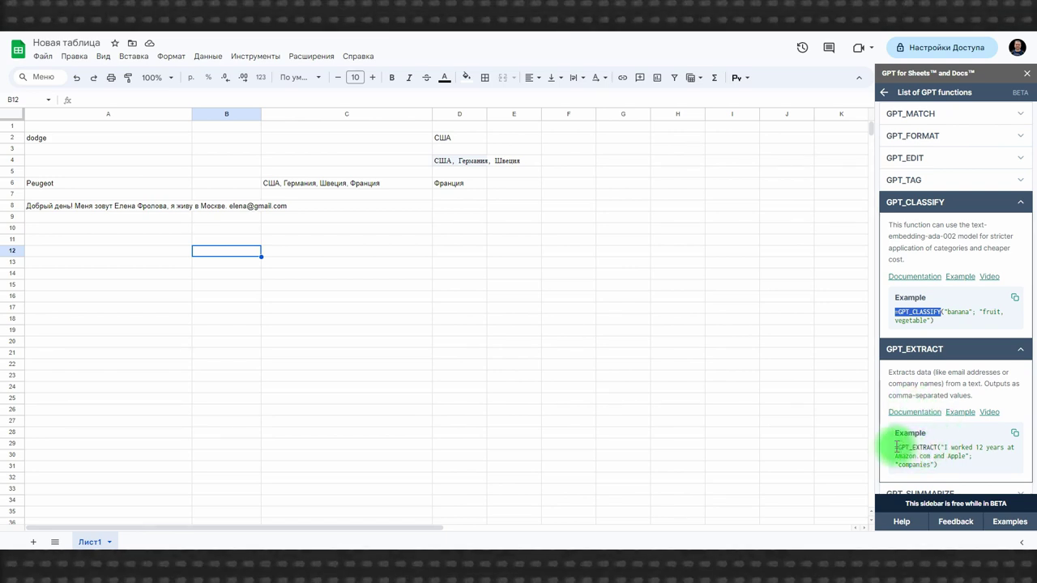
{"action": "left_click_drag", "start_coordinate": [896, 447], "coordinate": [936, 445]}
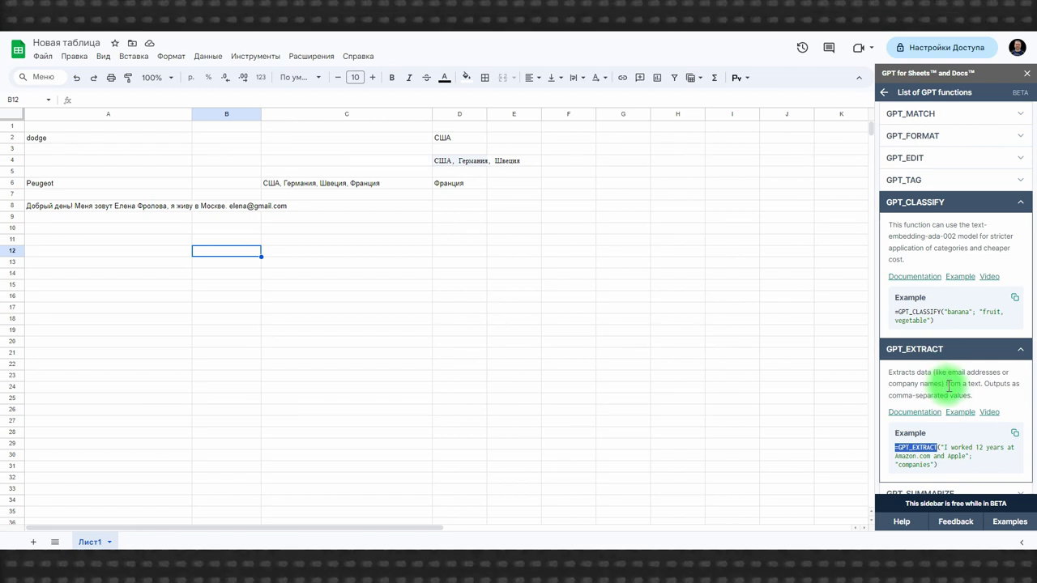
Enter =GPT_EXTRACT(A8; C8) in D8.
{"action": "left_click", "coordinate": [464, 207]}
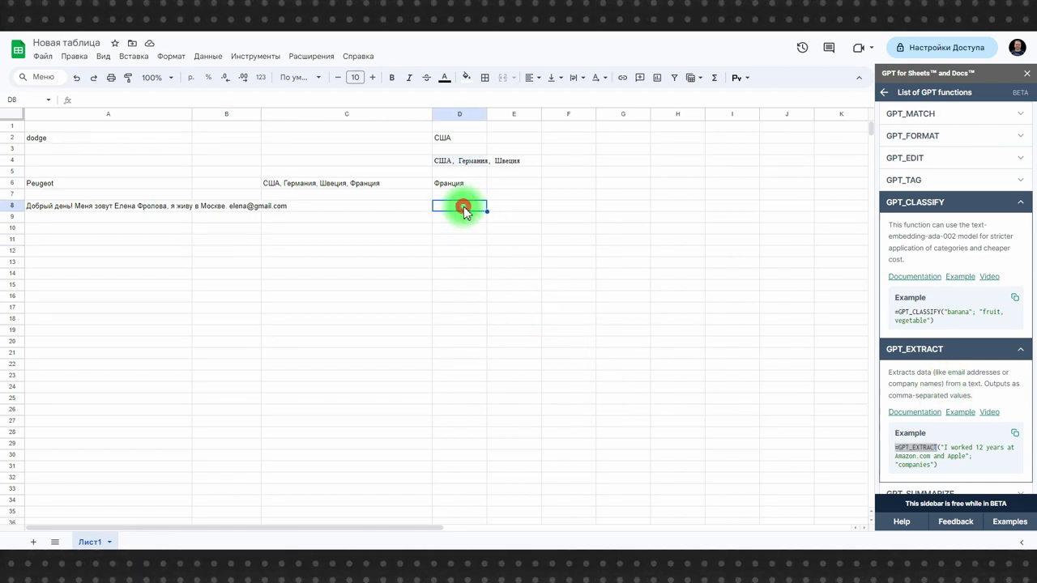
{"action": "double_click", "coordinate": [463, 208]}
{"action": "key", "text": "ctrl+v"}
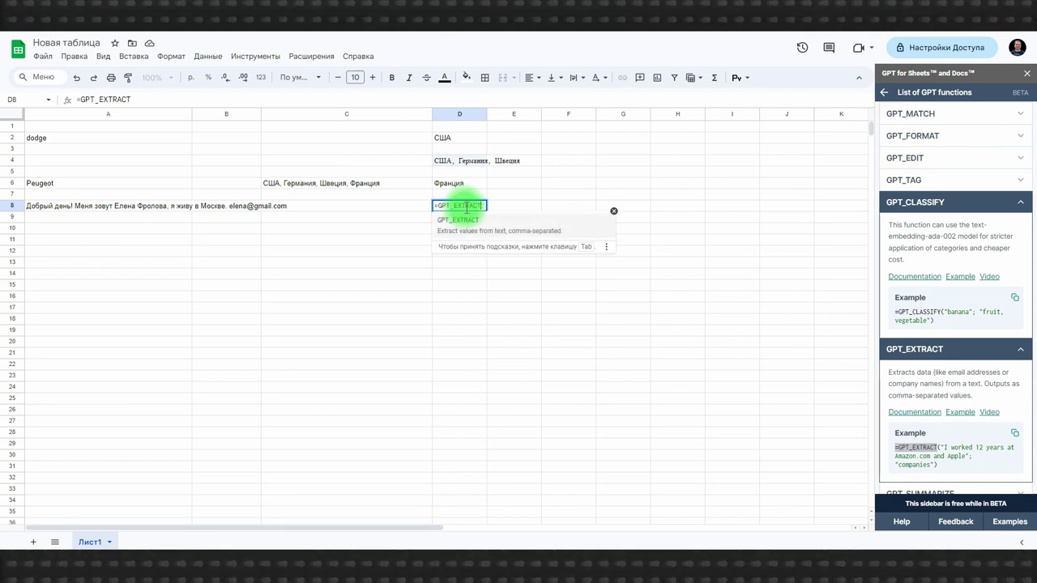
{"action": "type", "text": "("}
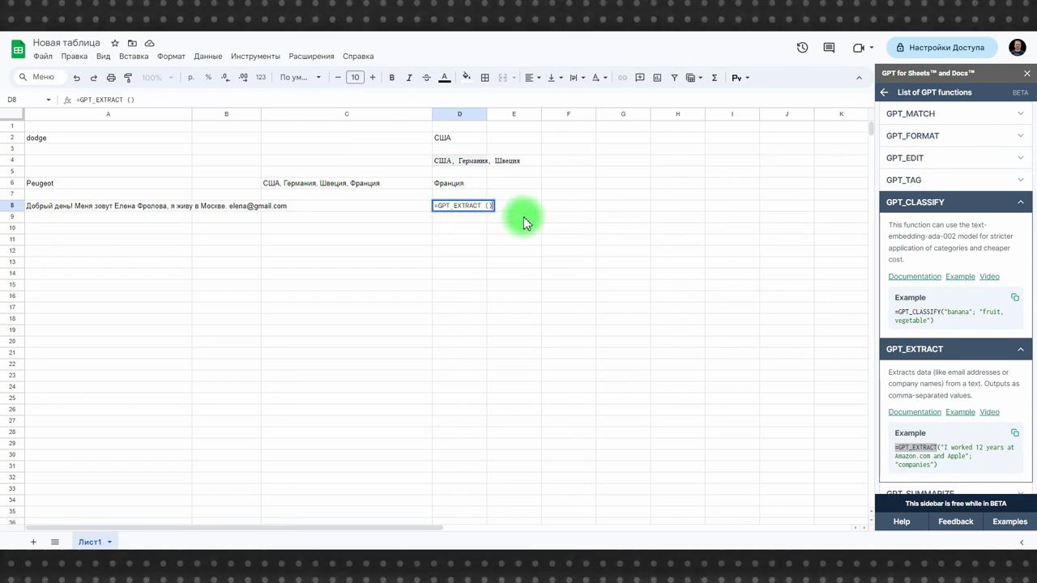
{"action": "left_click", "coordinate": [35, 214]}
{"action": "type", "text": ";"}
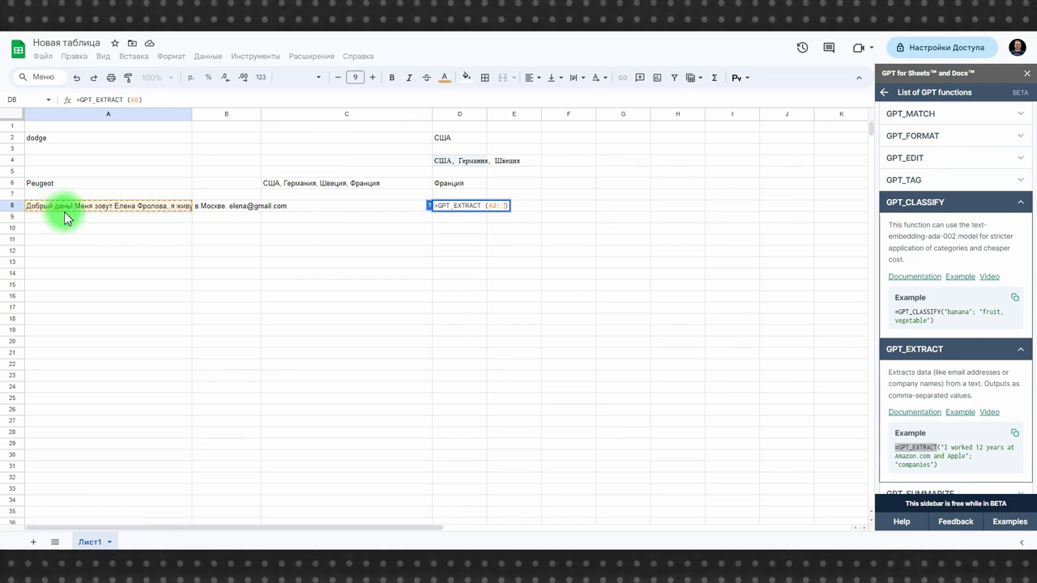
{"action": "left_click", "coordinate": [307, 206]}
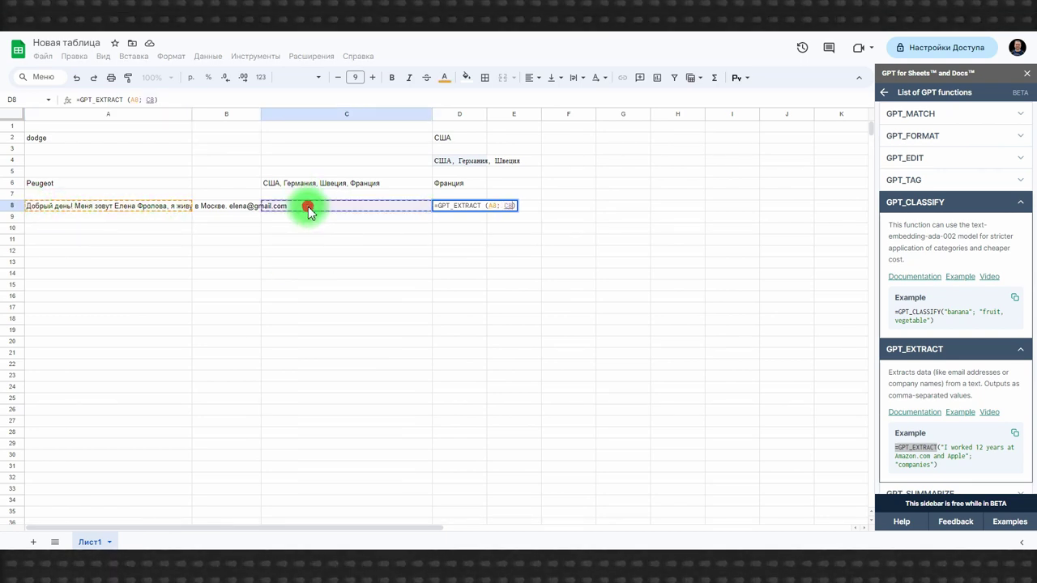
{"action": "key", "text": "Return"}
Try город, then имя, and finally set C8's extraction target to email.
{"action": "left_click", "coordinate": [320, 204]}
{"action": "double_click", "coordinate": [319, 205]}
{"action": "type", "text": "город"}
{"action": "left_click", "coordinate": [386, 286]}
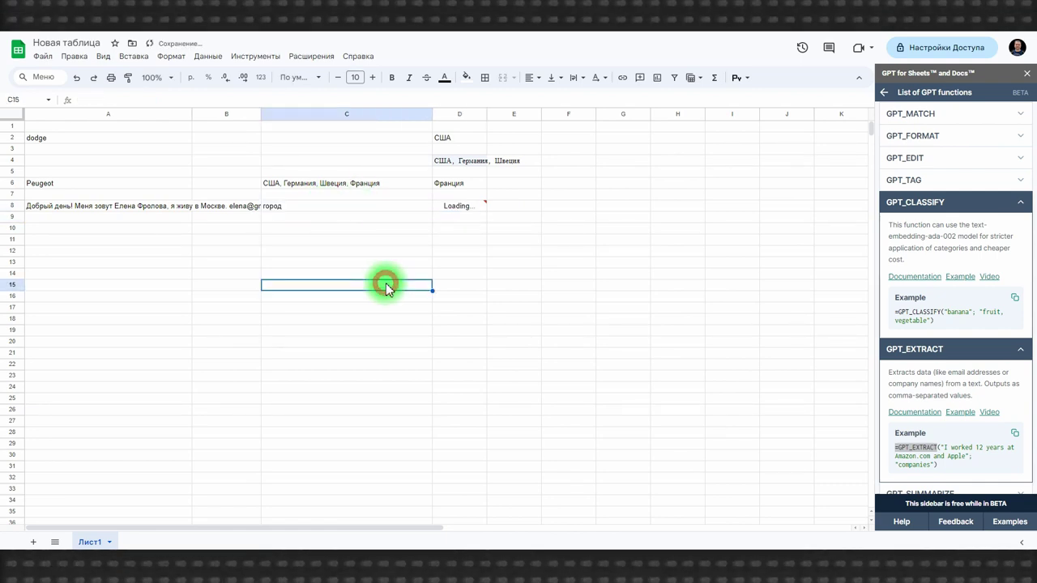
{"action": "left_click", "coordinate": [283, 207]}
{"action": "type", "text": "имя"}
{"action": "key", "text": "Return"}
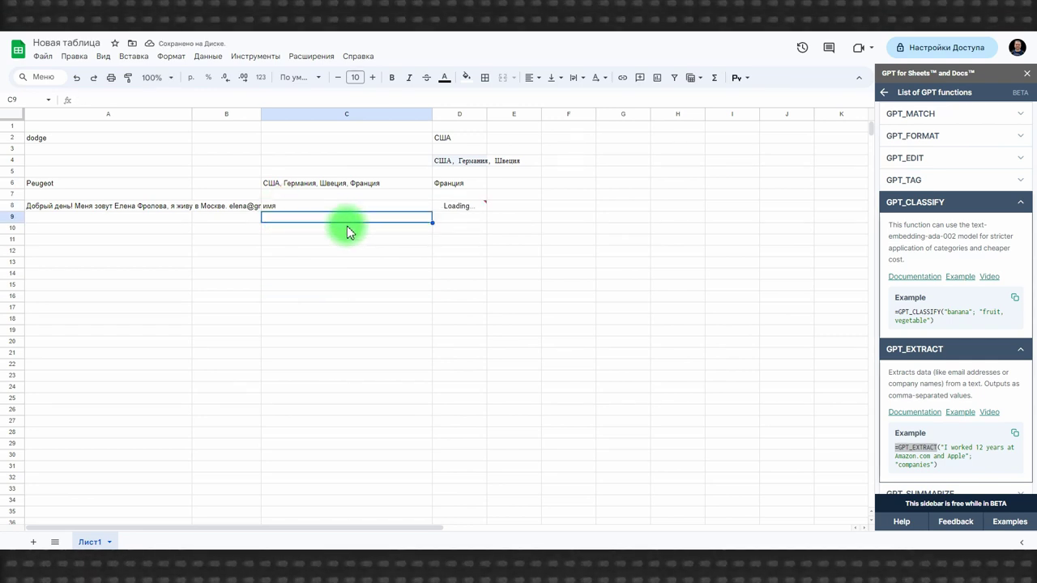
{"action": "key", "text": "Up"}
{"action": "type", "text": "email"}
{"action": "key", "text": "Return"}
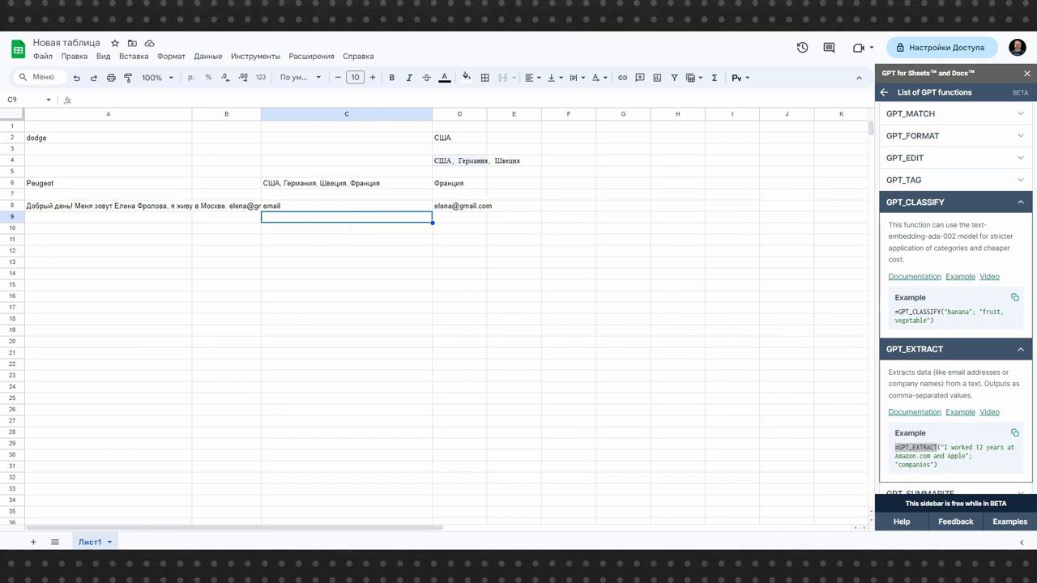
{"action": "left_click", "coordinate": [53, 217]}
Paste two more greetings into A9:A10 and change D8's extraction source to A8:A10.
{"action": "key", "text": "ctrl+v"}
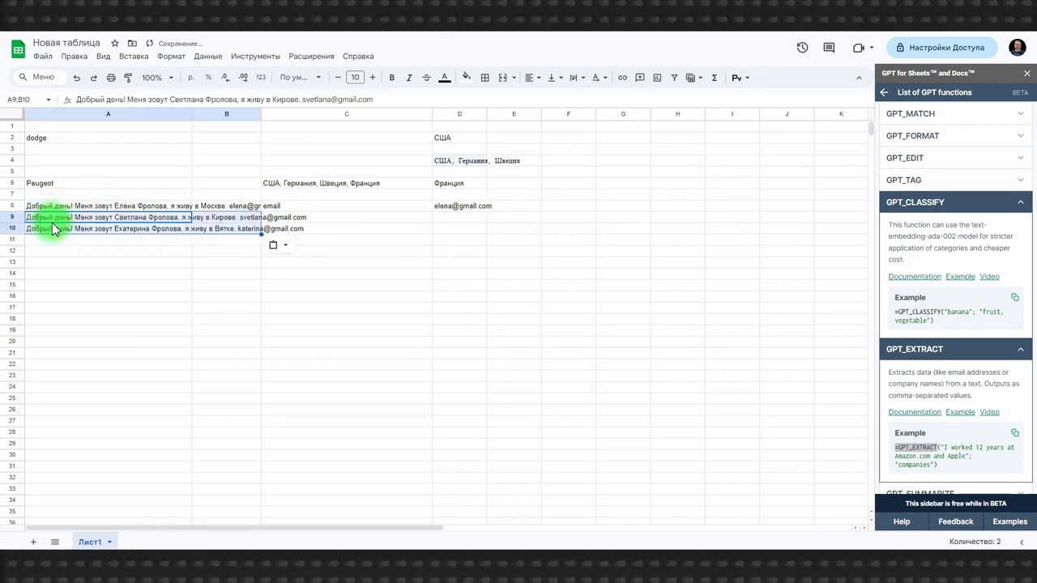
{"action": "left_click", "coordinate": [482, 284]}
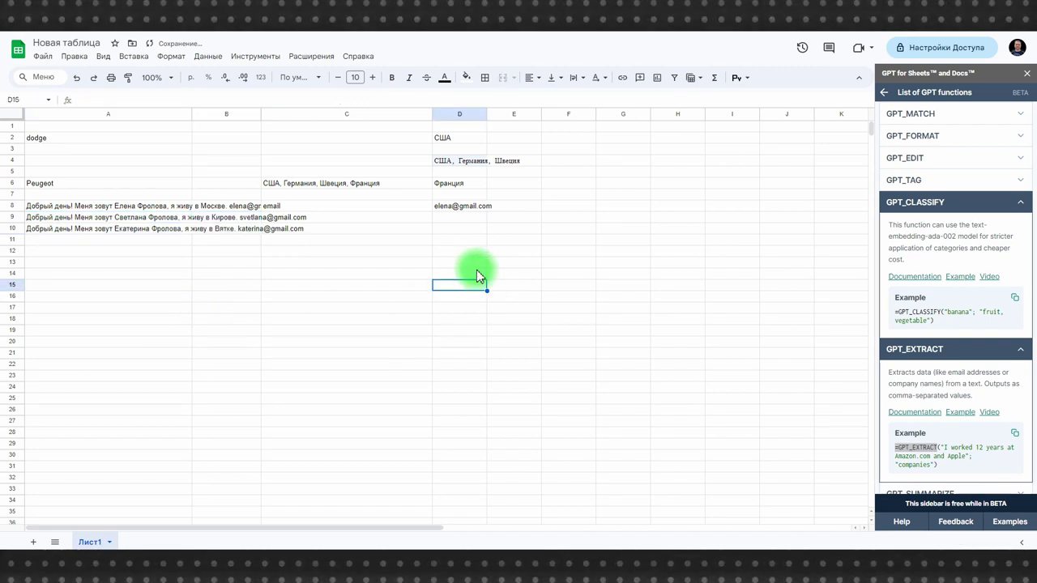
{"action": "double_click", "coordinate": [460, 211]}
{"action": "double_click", "coordinate": [491, 207]}
{"action": "key", "text": "BackSpace"}
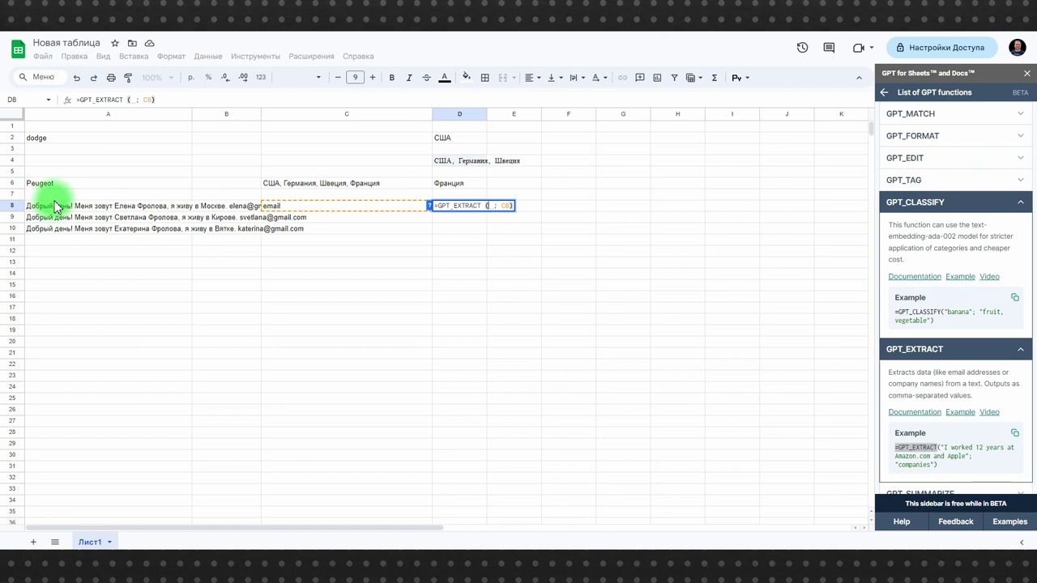
{"action": "left_click_drag", "start_coordinate": [55, 206], "coordinate": [57, 233]}
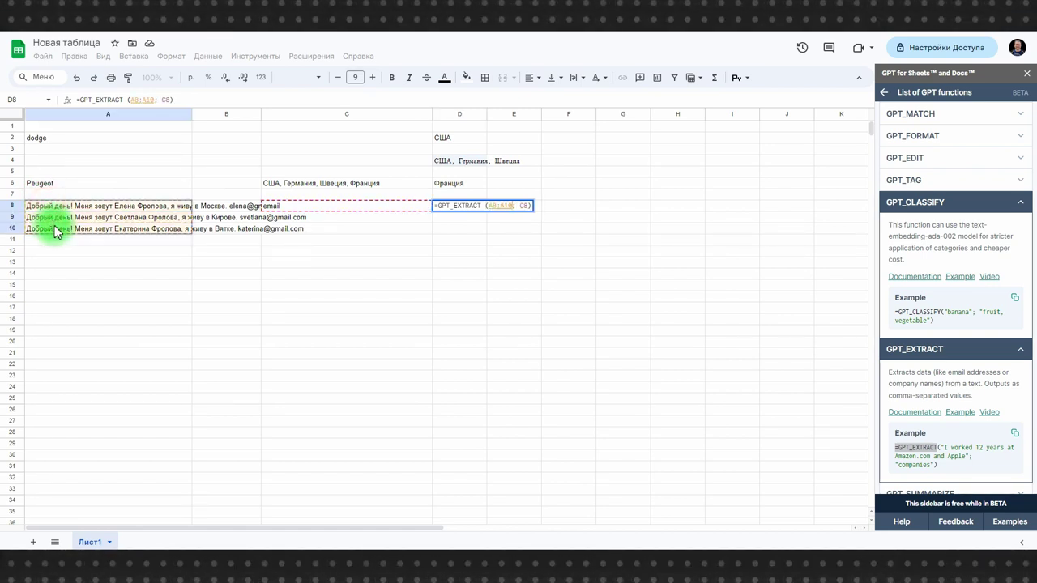
{"action": "key", "text": "Return"}
{"action": "left_click", "coordinate": [494, 321]}
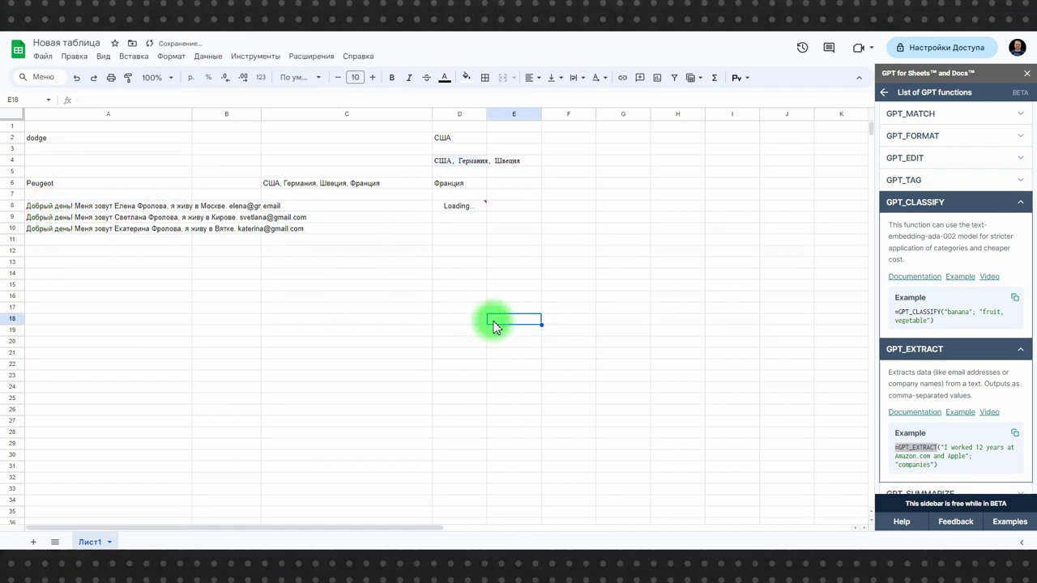
Set C8's fields to 'имя, email' and paste a fourth greeting into A11.
{"action": "double_click", "coordinate": [265, 206]}
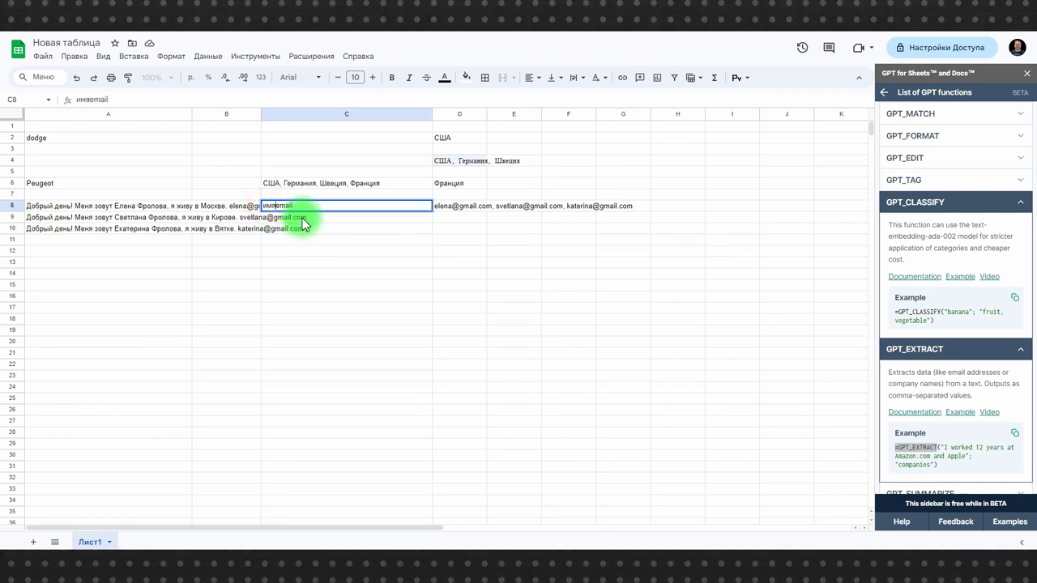
{"action": "type", "text": ","}
{"action": "left_click", "coordinate": [405, 332]}
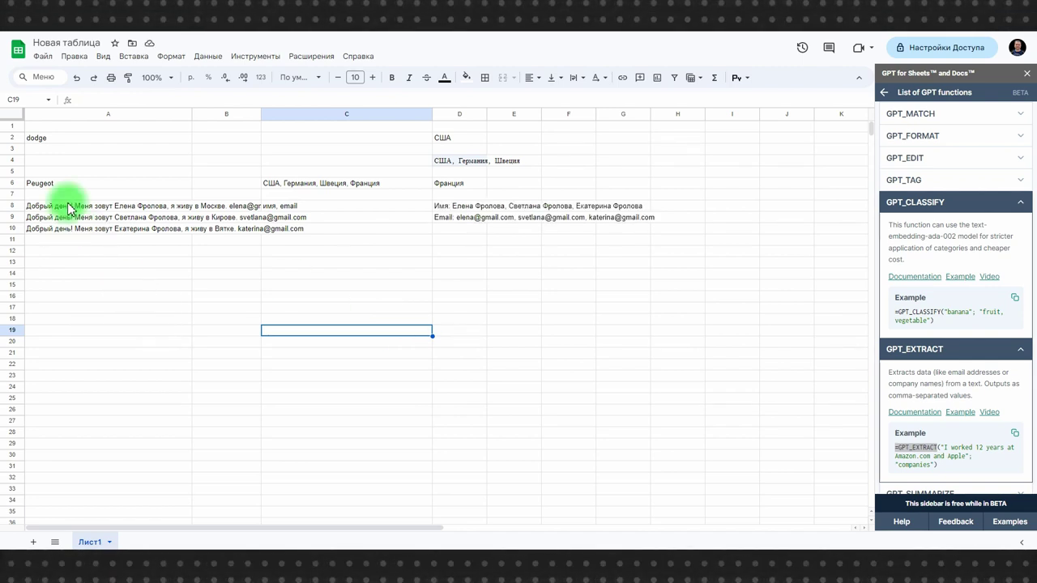
{"action": "left_click", "coordinate": [70, 243]}
{"action": "key", "text": "ctrl+v"}
{"action": "left_click", "coordinate": [119, 316]}
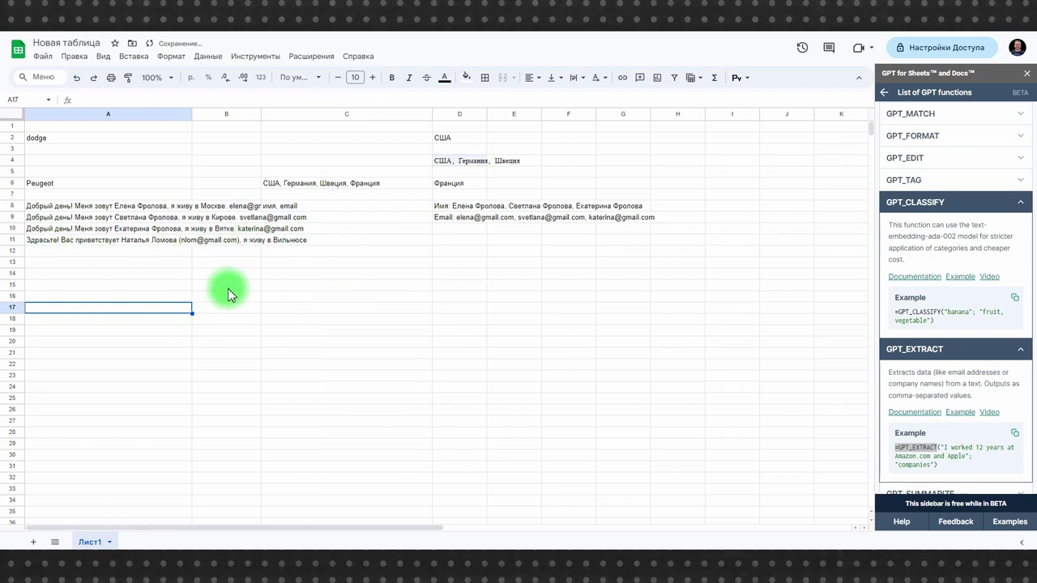
Widen D8's extraction range to A8:A16 and add город to C8's field list.
{"action": "left_click", "coordinate": [226, 285]}
{"action": "left_click", "coordinate": [498, 251]}
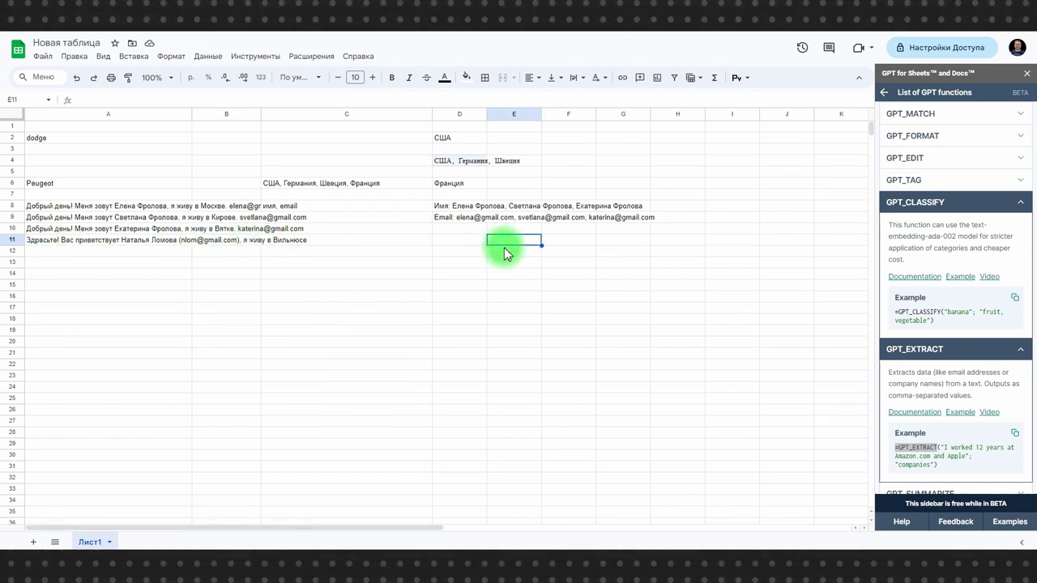
{"action": "left_click", "coordinate": [446, 208]}
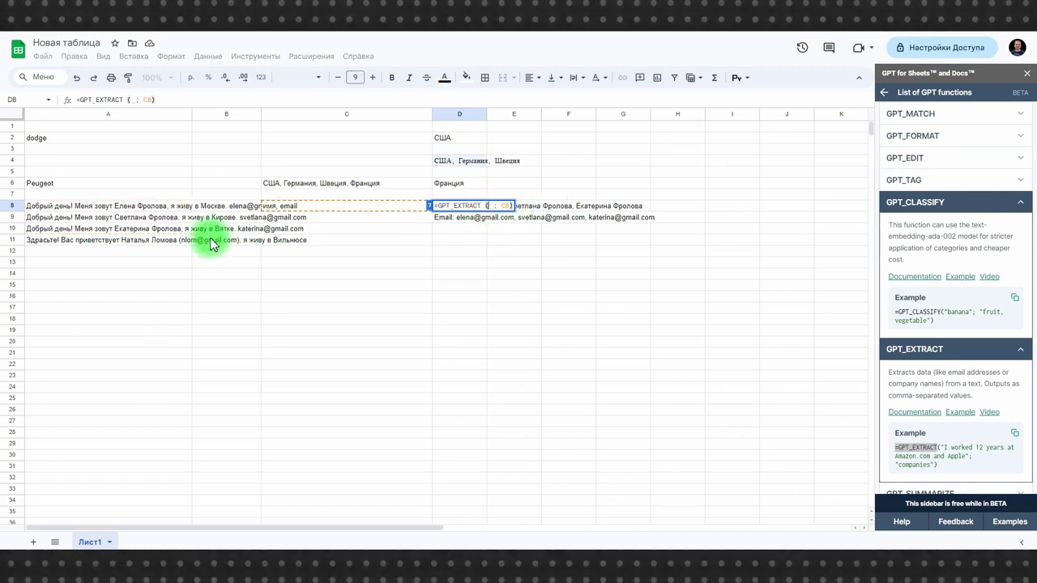
{"action": "left_click_drag", "start_coordinate": [121, 203], "coordinate": [124, 296]}
{"action": "key", "text": "Return"}
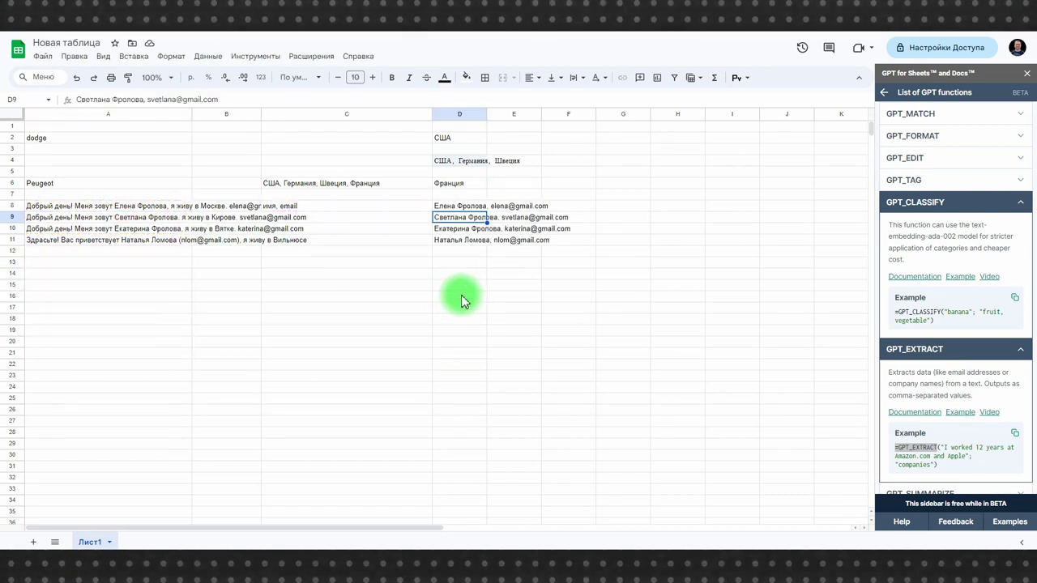
{"action": "double_click", "coordinate": [300, 205]}
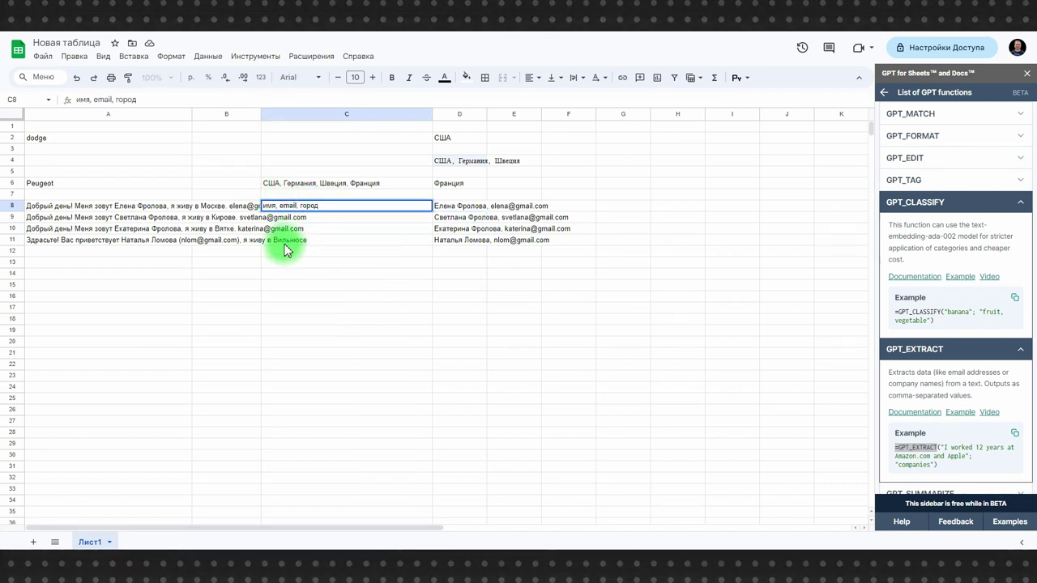
{"action": "left_click", "coordinate": [343, 317]}
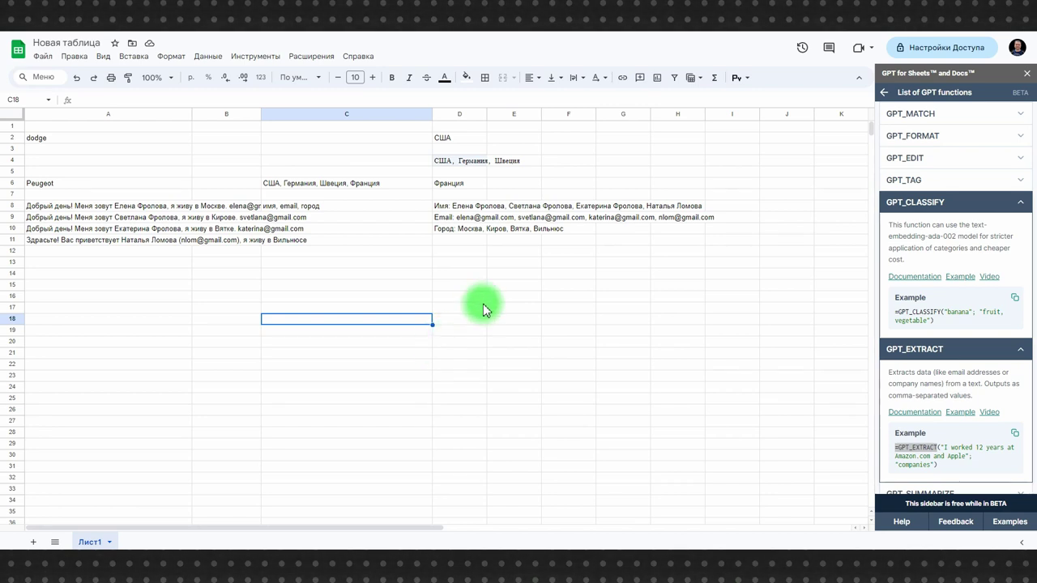
Delete the GPT_EXTRACT formula from D8.
{"action": "left_click", "coordinate": [476, 275]}
{"action": "left_click", "coordinate": [450, 198]}
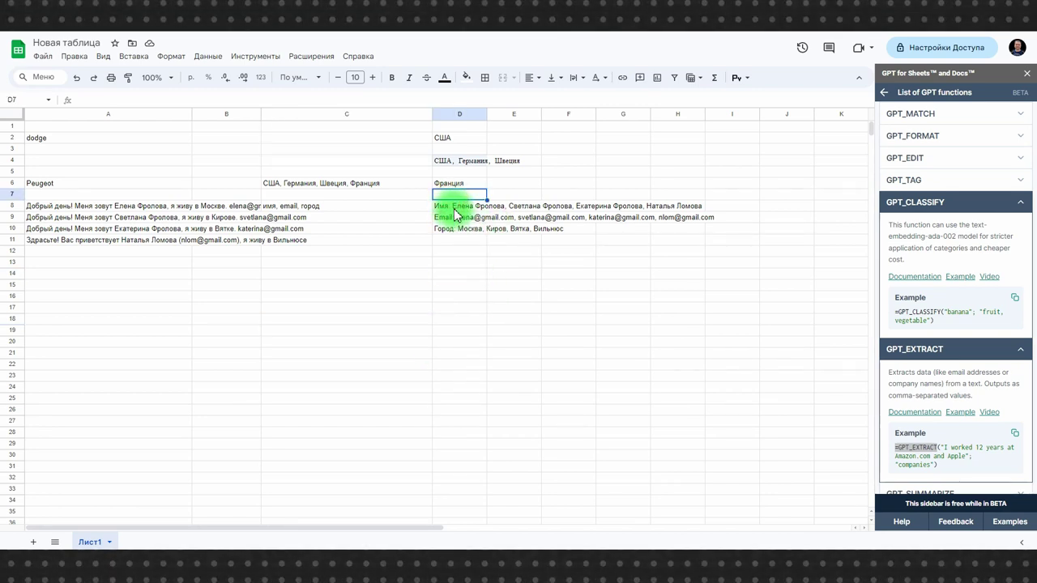
{"action": "left_click", "coordinate": [454, 209]}
{"action": "key", "text": "Delete"}
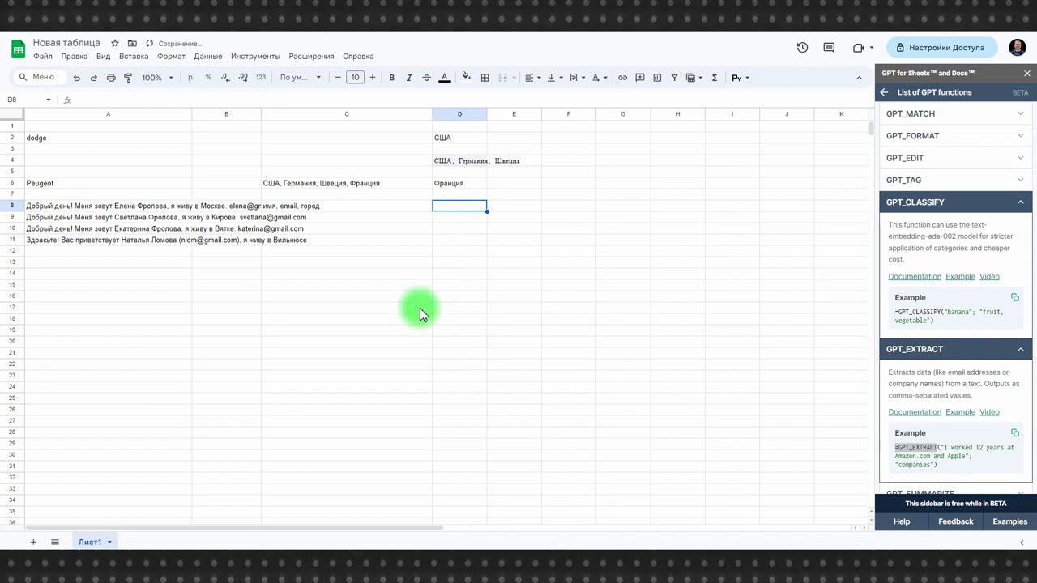
{"action": "left_click", "coordinate": [347, 395]}
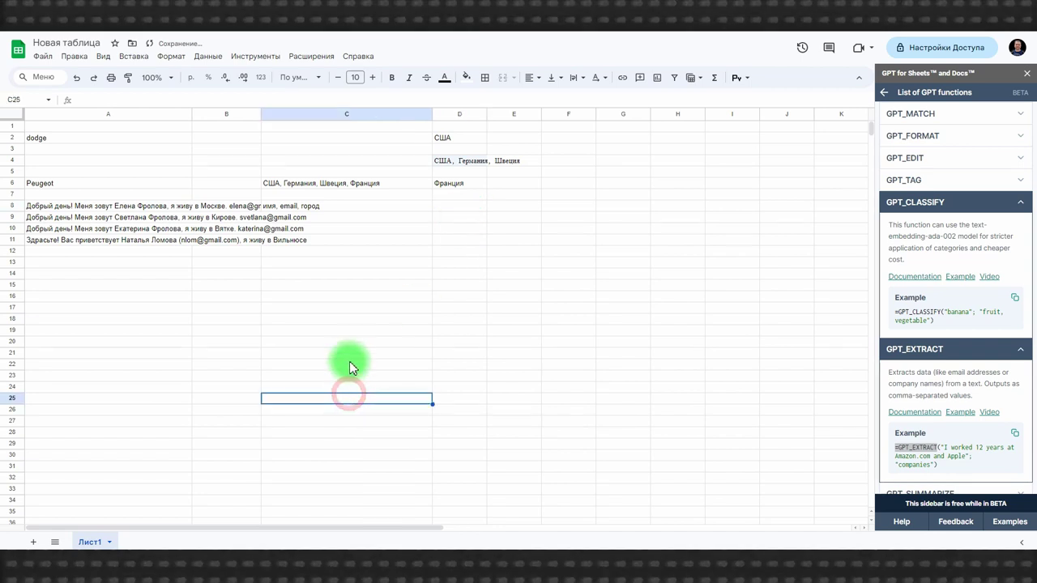
{"action": "left_click", "coordinate": [117, 205]}
Expand the GPT_FILL description and example in the GPT sidebar.
{"action": "scroll", "coordinate": [956, 282], "scroll_direction": "up", "scroll_amount": 2}
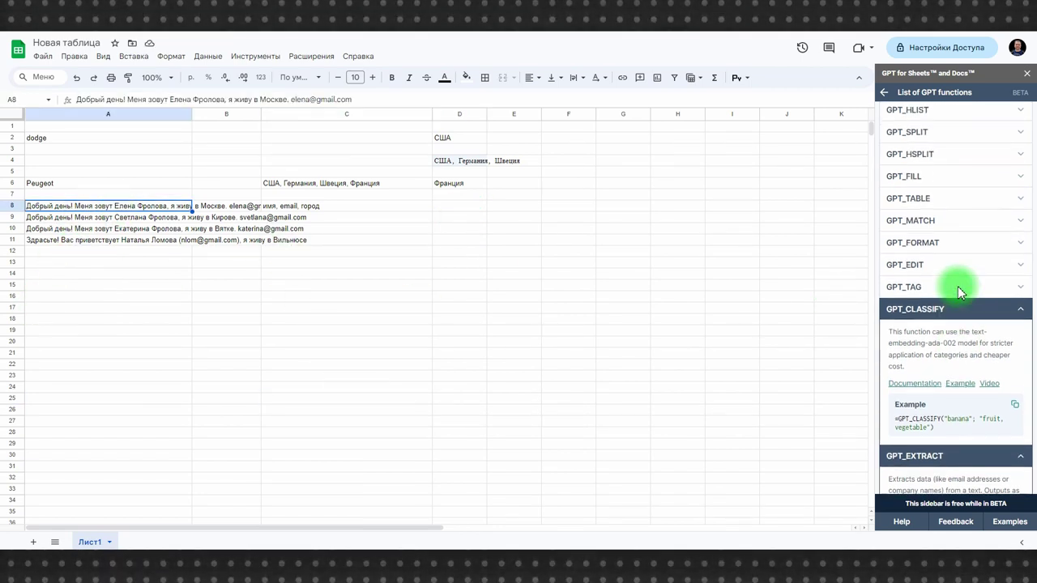
{"action": "scroll", "coordinate": [960, 289], "scroll_direction": "down", "scroll_amount": 2}
{"action": "scroll", "coordinate": [959, 289], "scroll_direction": "up", "scroll_amount": 3}
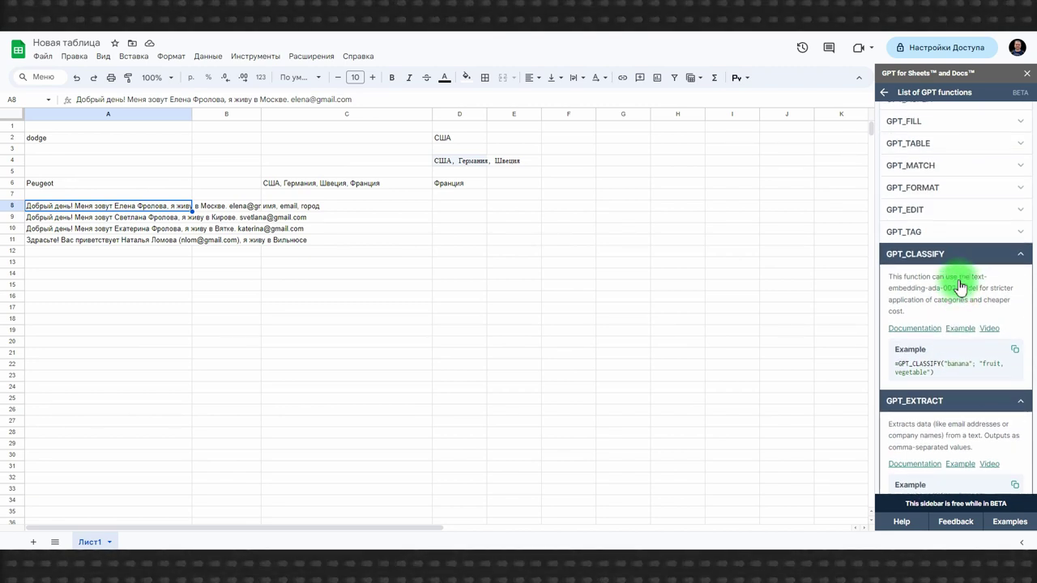
{"action": "scroll", "coordinate": [959, 288], "scroll_direction": "up", "scroll_amount": 3}
{"action": "left_click", "coordinate": [914, 229]}
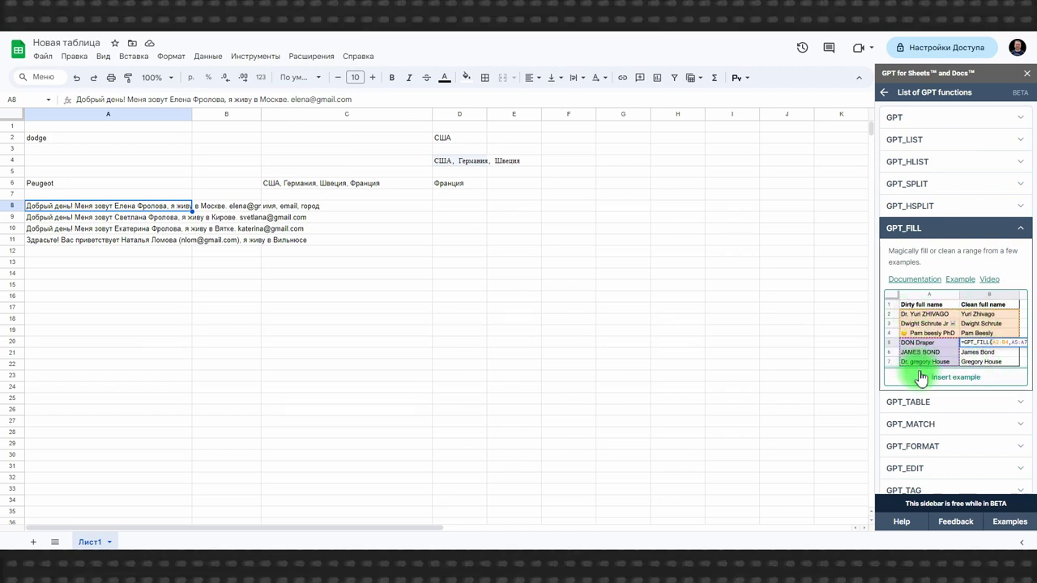
Insert the GPT_FILL example table at B21 and append JR to one dirty name.
{"action": "left_click", "coordinate": [239, 353]}
{"action": "left_click", "coordinate": [944, 377]}
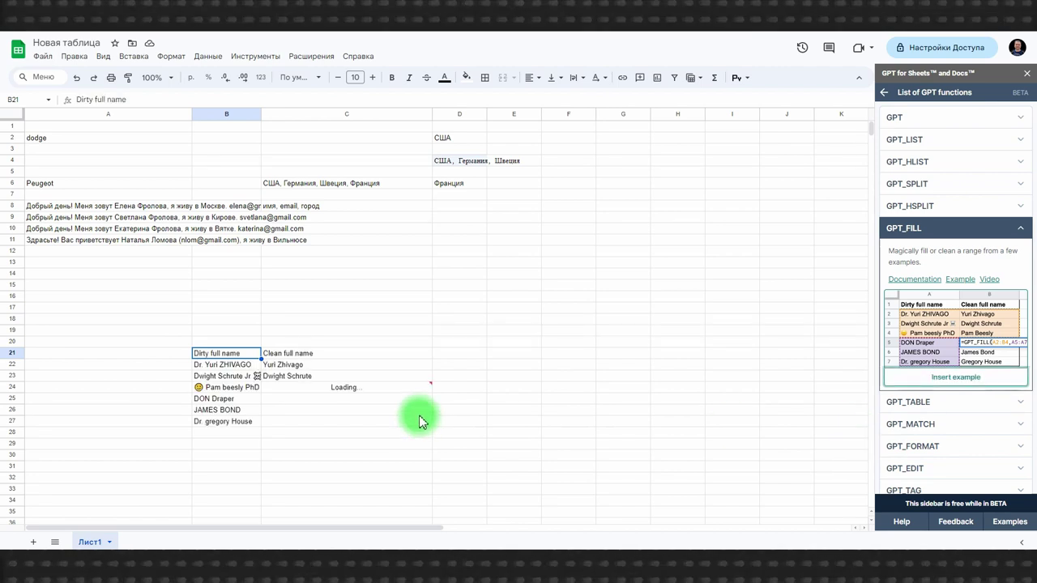
{"action": "double_click", "coordinate": [209, 410]}
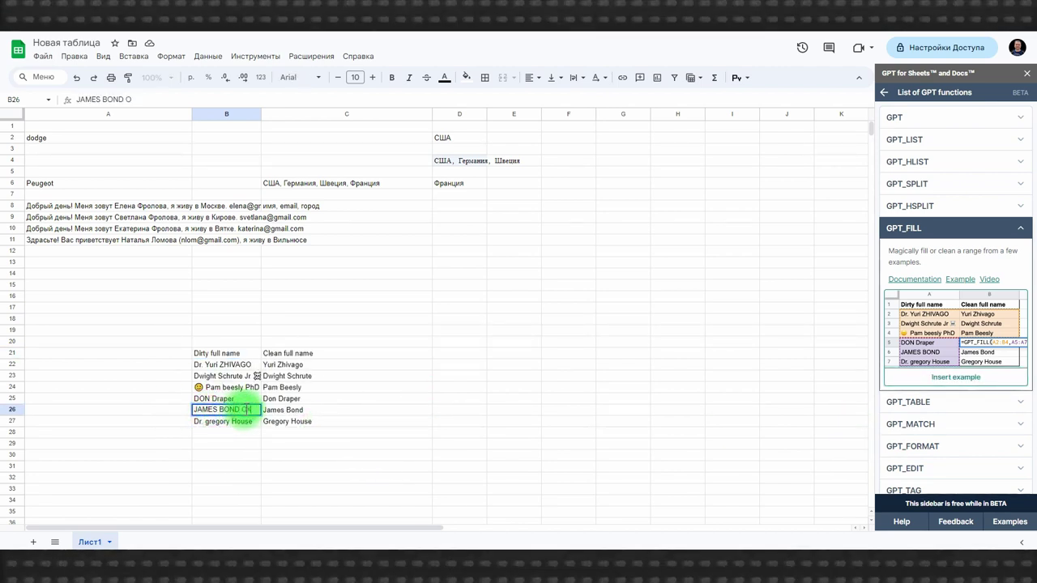
{"action": "type", "text": "JR"}
{"action": "left_click", "coordinate": [231, 477]}
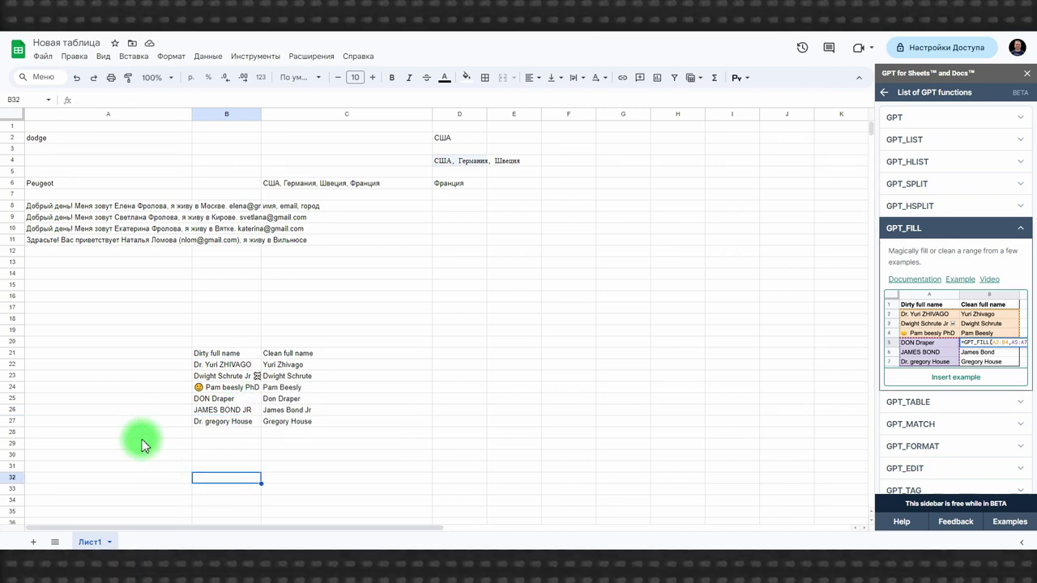
{"action": "left_click", "coordinate": [282, 379]}
{"action": "left_click_drag", "start_coordinate": [81, 353], "coordinate": [440, 424]}
Clear the example table and type name-and-city examples into C8 and C9.
{"action": "key", "text": "Delete"}
{"action": "left_click", "coordinate": [470, 207]}
{"action": "double_click", "coordinate": [310, 209]}
{"action": "type", "text": "Елена, Москва"}
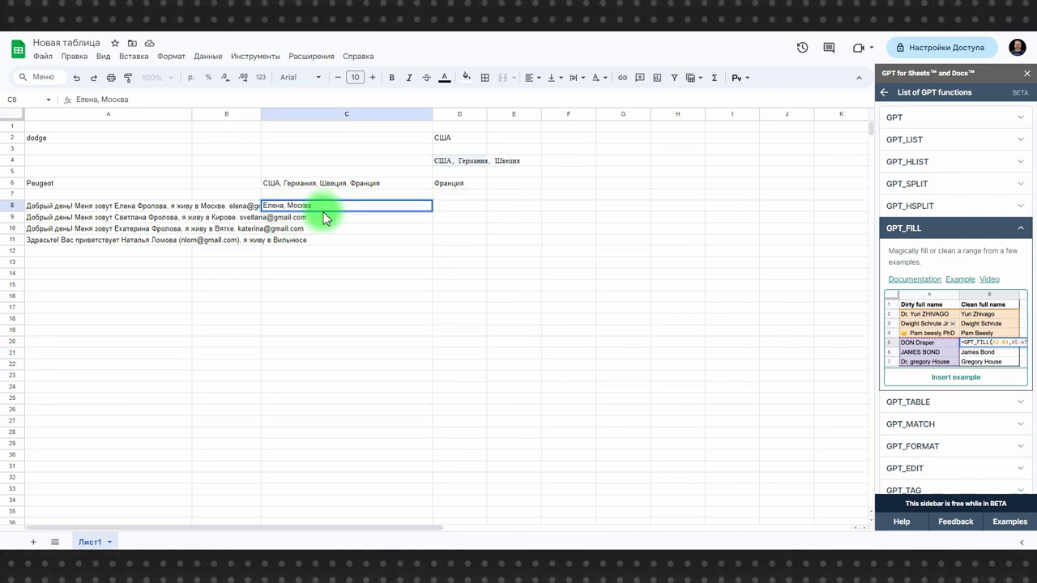
{"action": "left_click", "coordinate": [291, 217]}
{"action": "type", "text": "Светлана, Киров"}
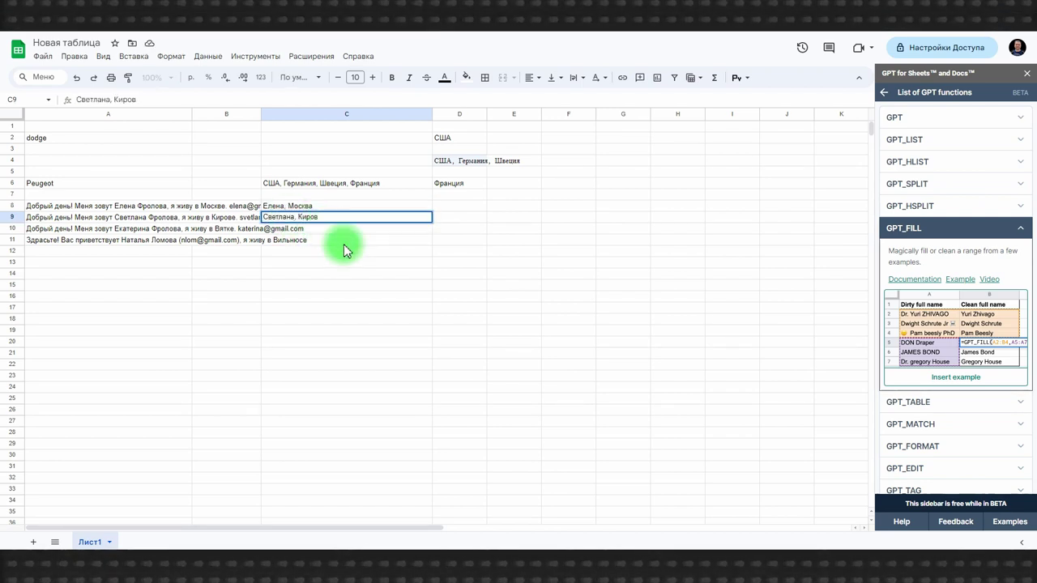
{"action": "key", "text": "Return"}
Enter =GPT_FILL(A8:C9; A10:A15) in D8 to fill names and cities for the remaining greetings.
{"action": "left_click", "coordinate": [459, 208]}
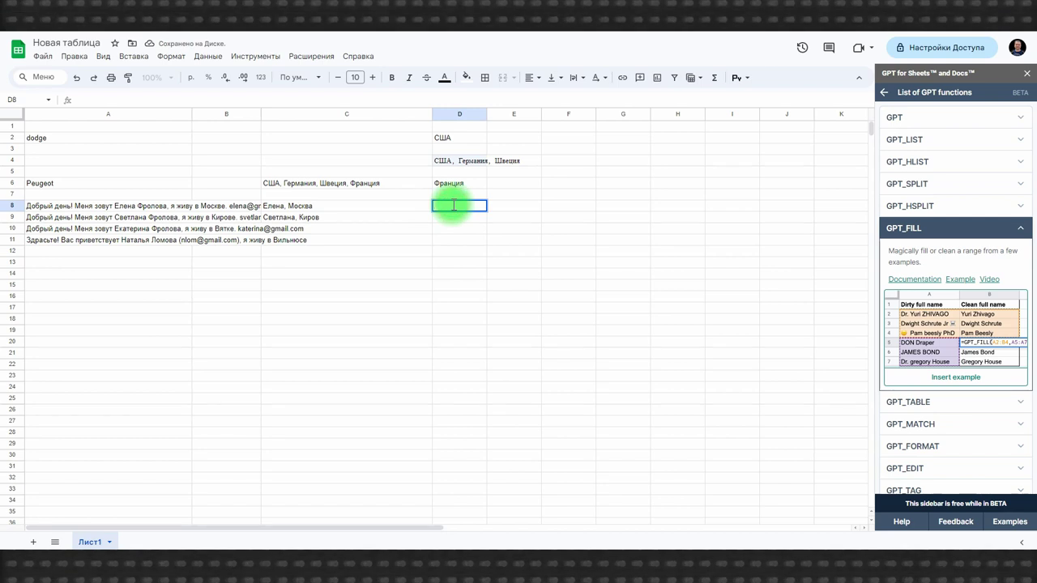
{"action": "type", "text": "=GPT_FILL(A8:B9"}
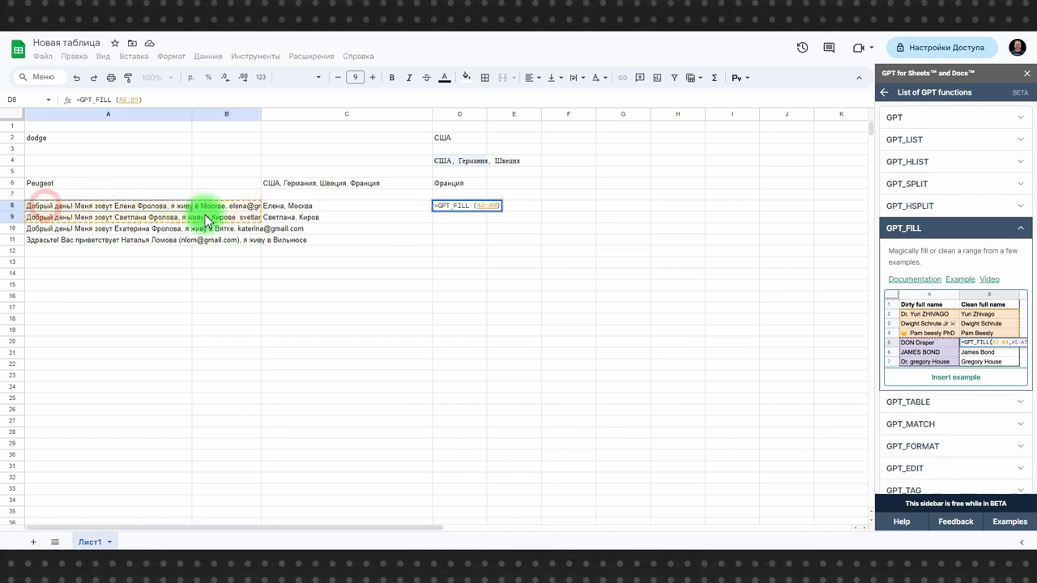
{"action": "left_click_drag", "start_coordinate": [47, 209], "coordinate": [317, 221]}
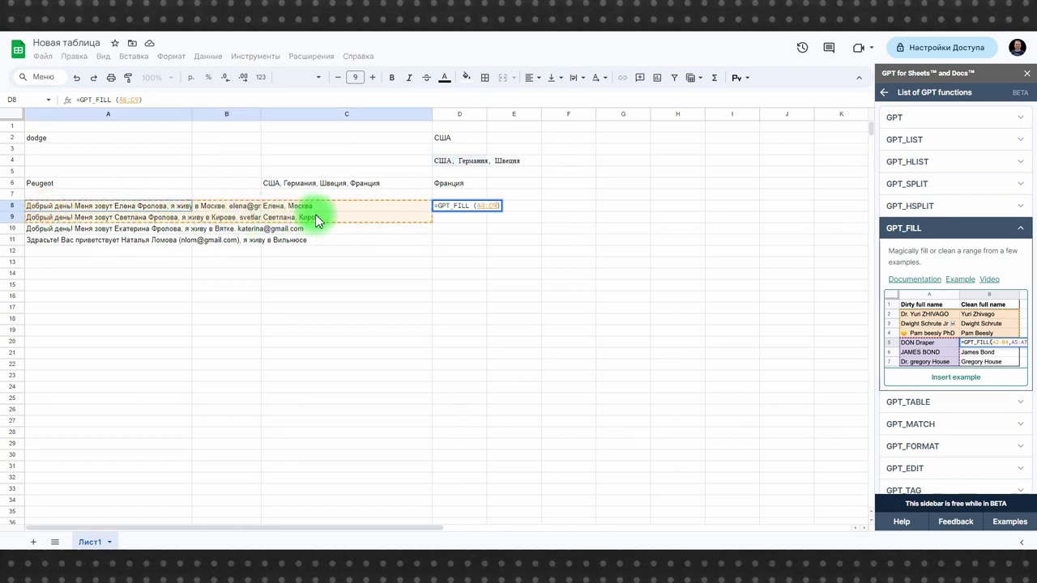
{"action": "type", "text": ";"}
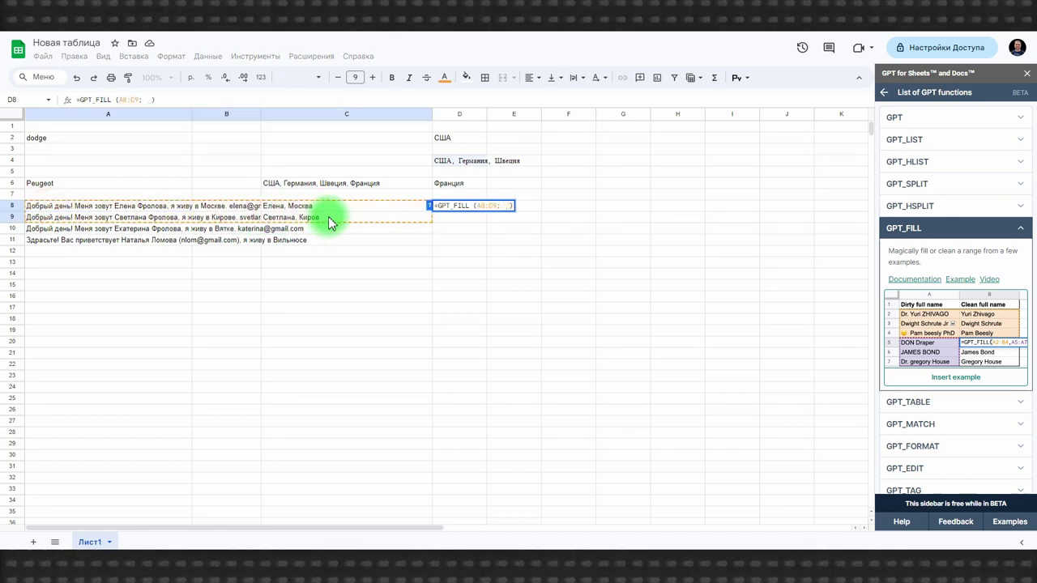
{"action": "left_click_drag", "start_coordinate": [75, 230], "coordinate": [72, 294]}
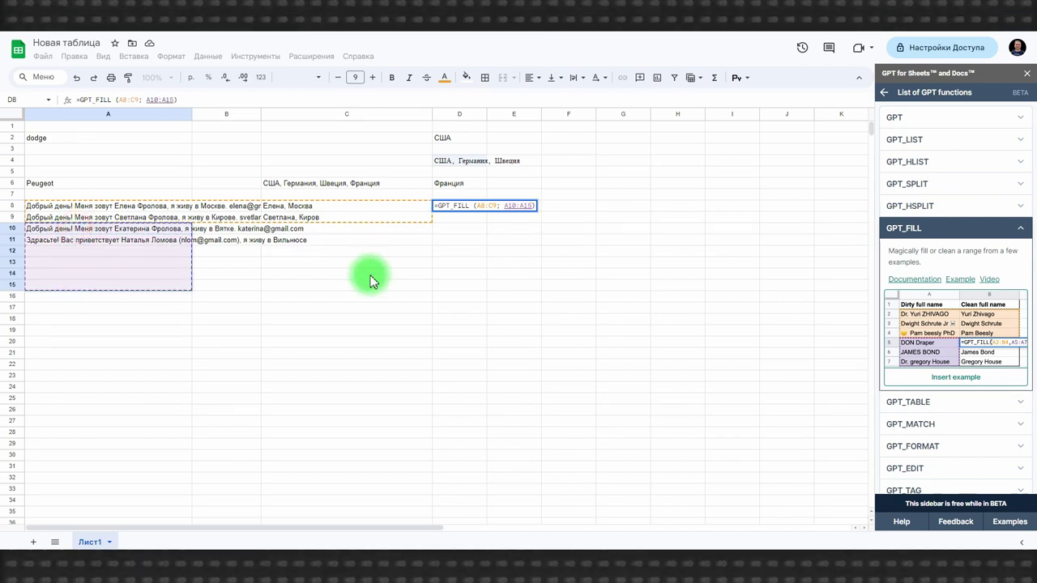
{"action": "key", "text": "Return"}
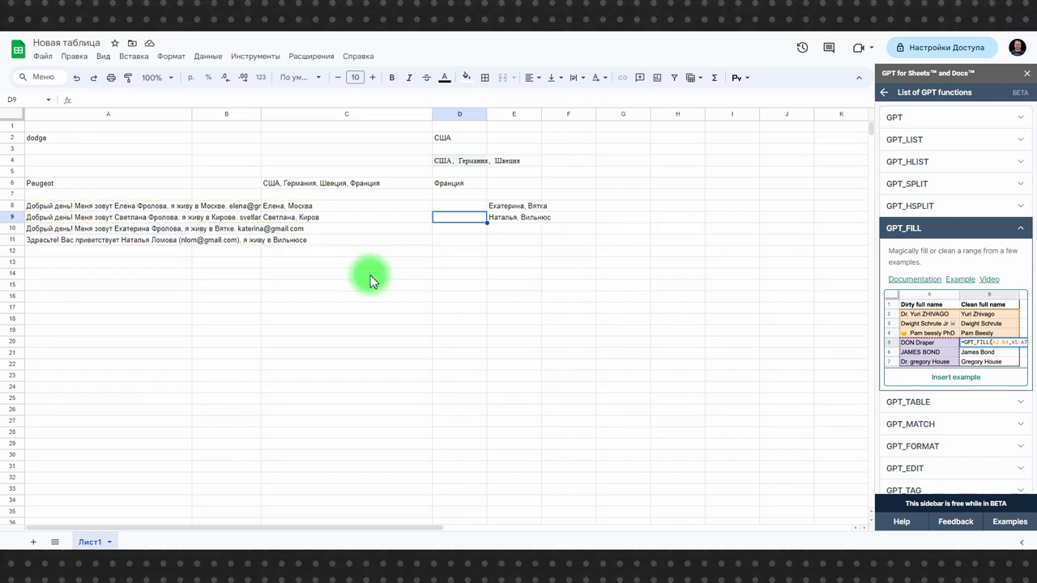
{"action": "left_click", "coordinate": [472, 207]}
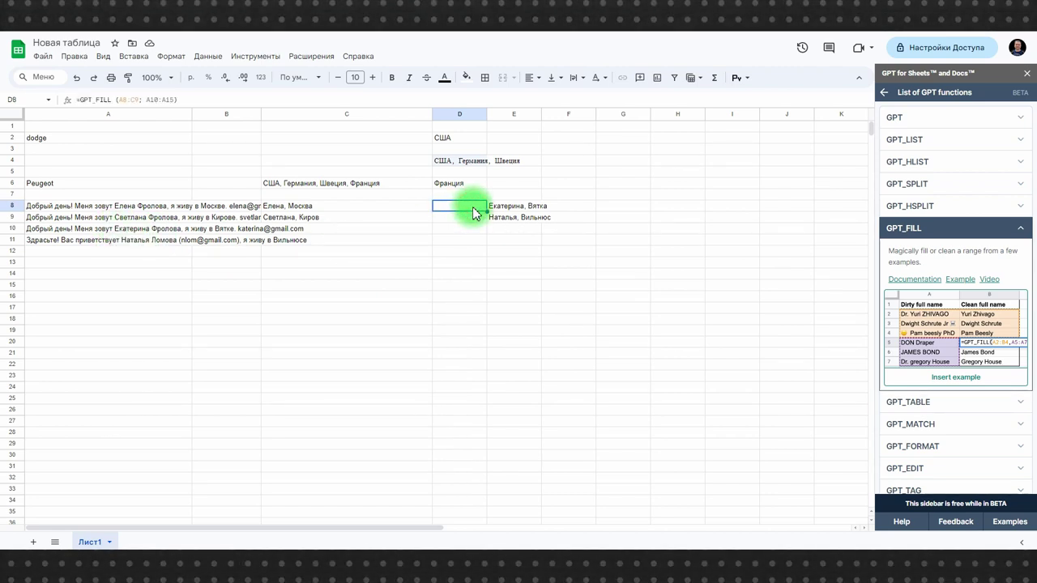
Move the GPT_FILL formula from D8 to C10.
{"action": "key", "text": "ctrl+c"}
{"action": "left_click", "coordinate": [277, 230]}
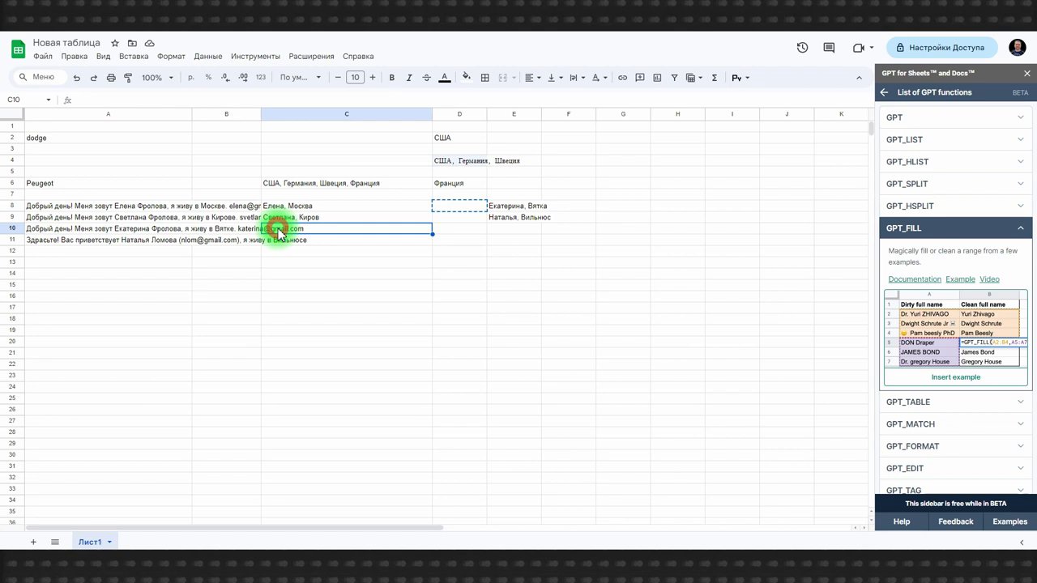
{"action": "key", "text": "ctrl+v"}
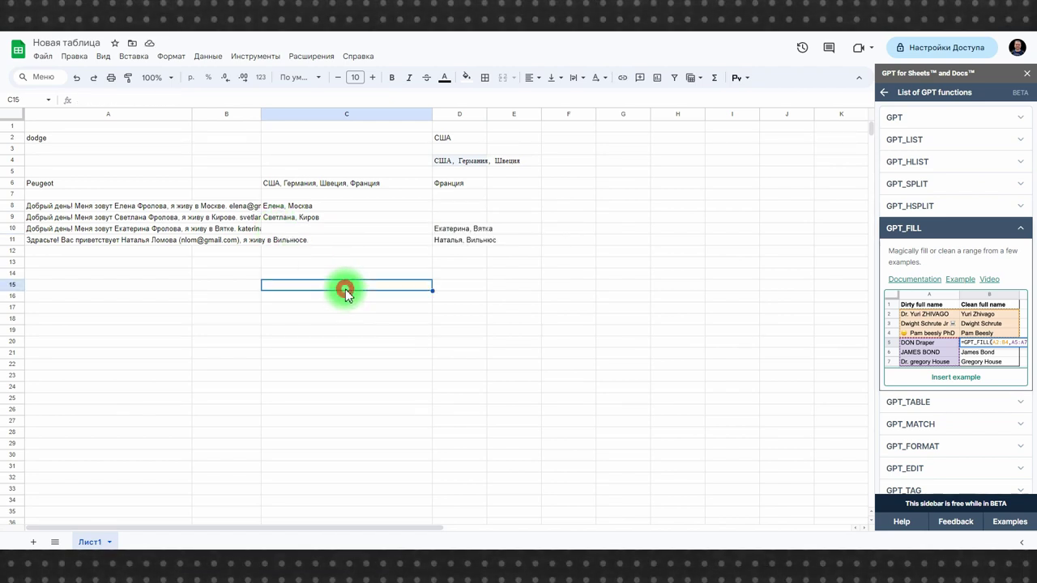
{"action": "left_click", "coordinate": [94, 252]}
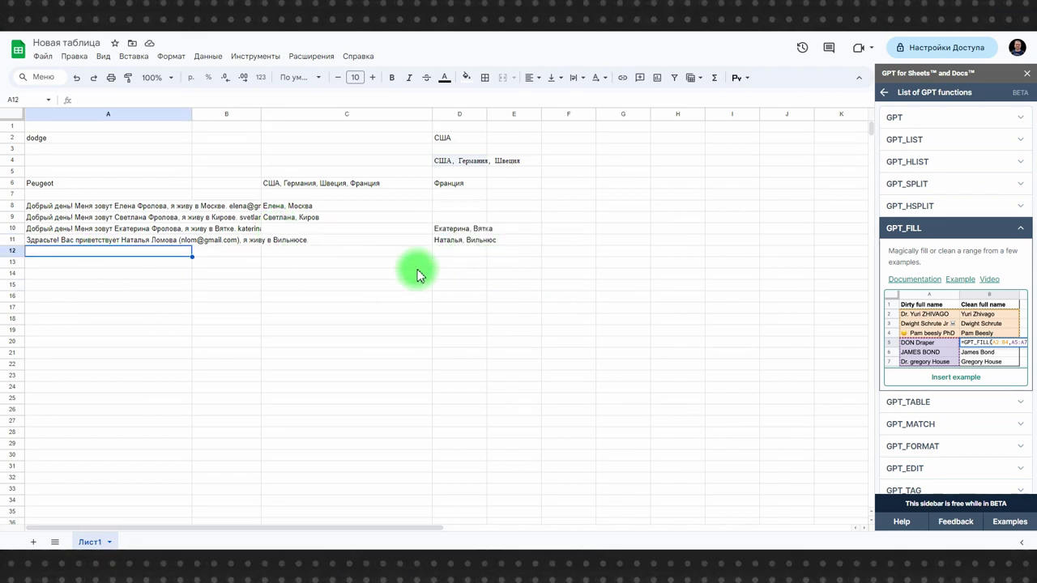
Append an ', email' placeholder to the C8 and C9 example entries.
{"action": "double_click", "coordinate": [297, 206]}
{"action": "type", "text": ", email"}
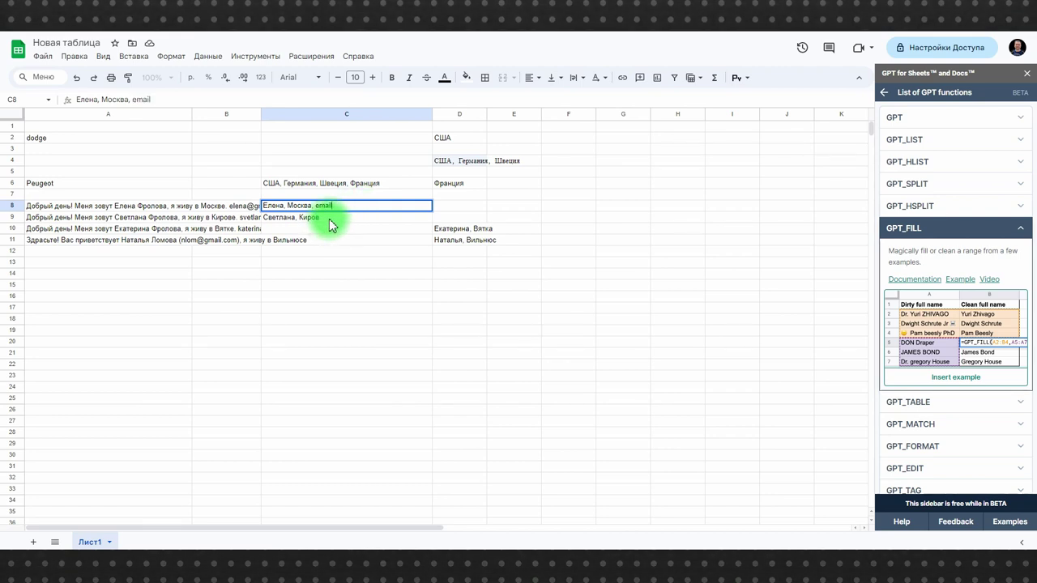
{"action": "left_click", "coordinate": [328, 218]}
{"action": "left_click", "coordinate": [361, 307]}
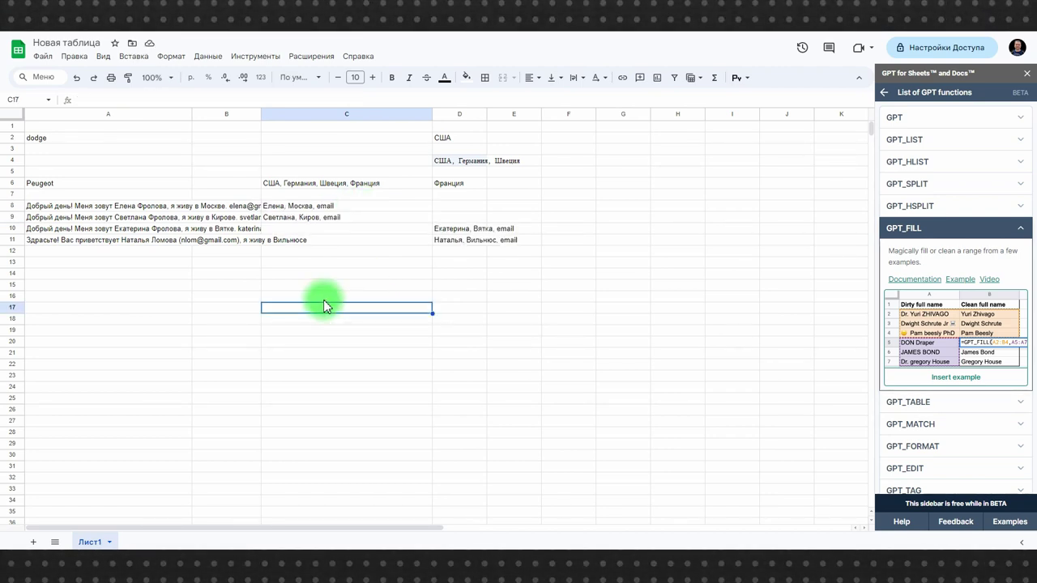
{"action": "double_click", "coordinate": [353, 205]}
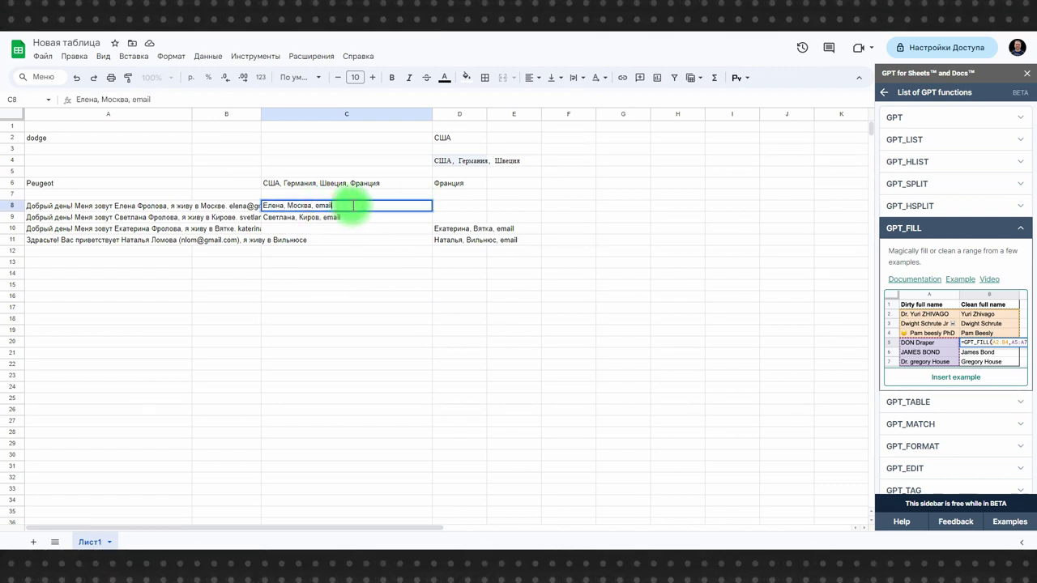
Replace the email placeholder in C8 with the e-mail address copied from the A8 greeting.
{"action": "left_click", "coordinate": [235, 205]}
{"action": "double_click", "coordinate": [138, 206]}
{"action": "left_click_drag", "start_coordinate": [223, 206], "coordinate": [281, 206]}
{"action": "key", "text": "ctrl+c"}
{"action": "double_click", "coordinate": [324, 206]}
{"action": "double_click", "coordinate": [322, 205]}
{"action": "key", "text": "ctrl+v"}
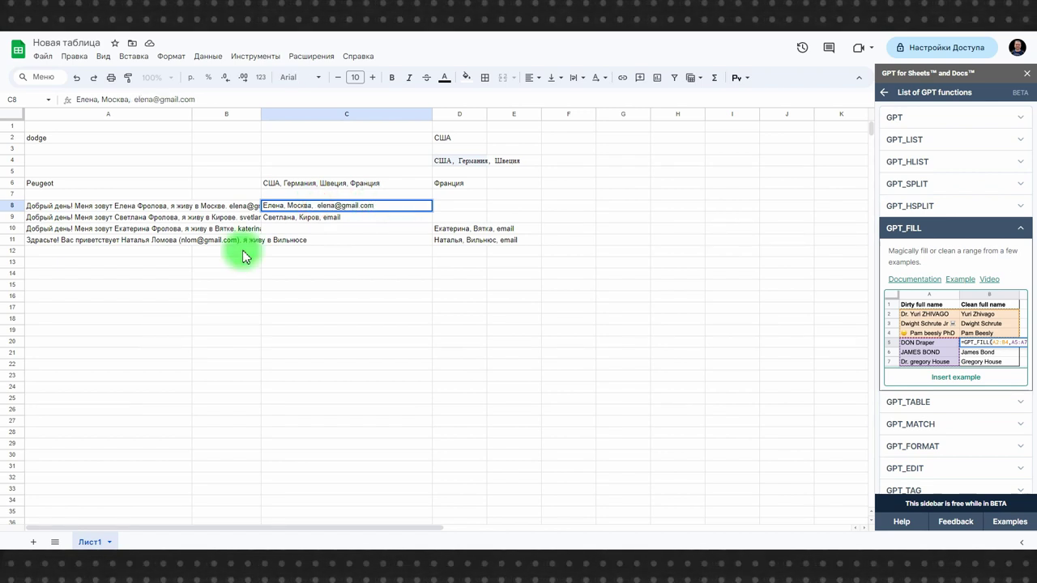
Replace the email placeholder in C9 with the e-mail address from the A9 greeting.
{"action": "double_click", "coordinate": [142, 217]}
{"action": "left_click_drag", "start_coordinate": [238, 217], "coordinate": [299, 217]}
{"action": "left_click", "coordinate": [344, 218]}
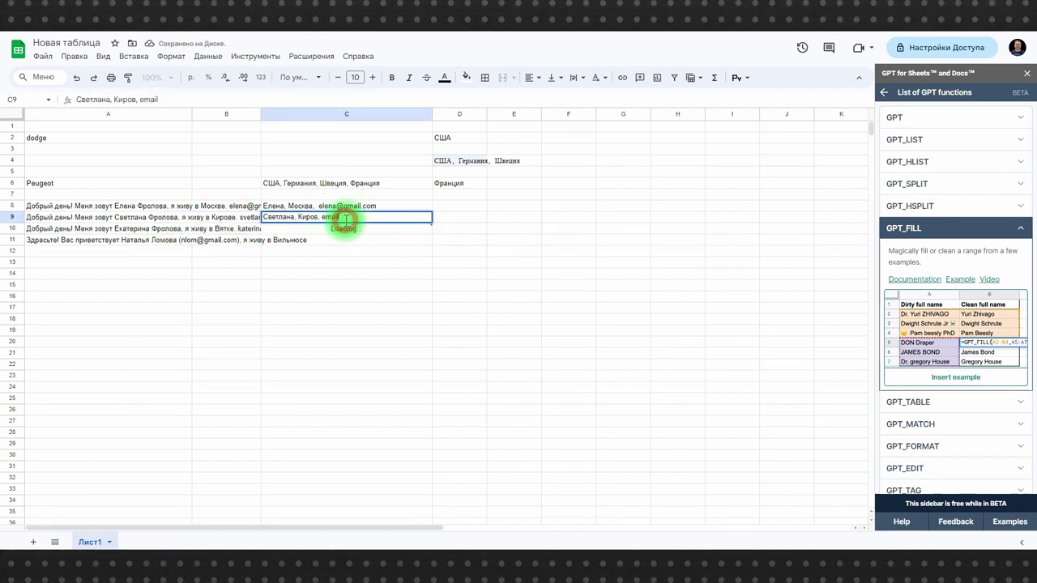
{"action": "double_click", "coordinate": [332, 217]}
{"action": "key", "text": "ctrl+v"}
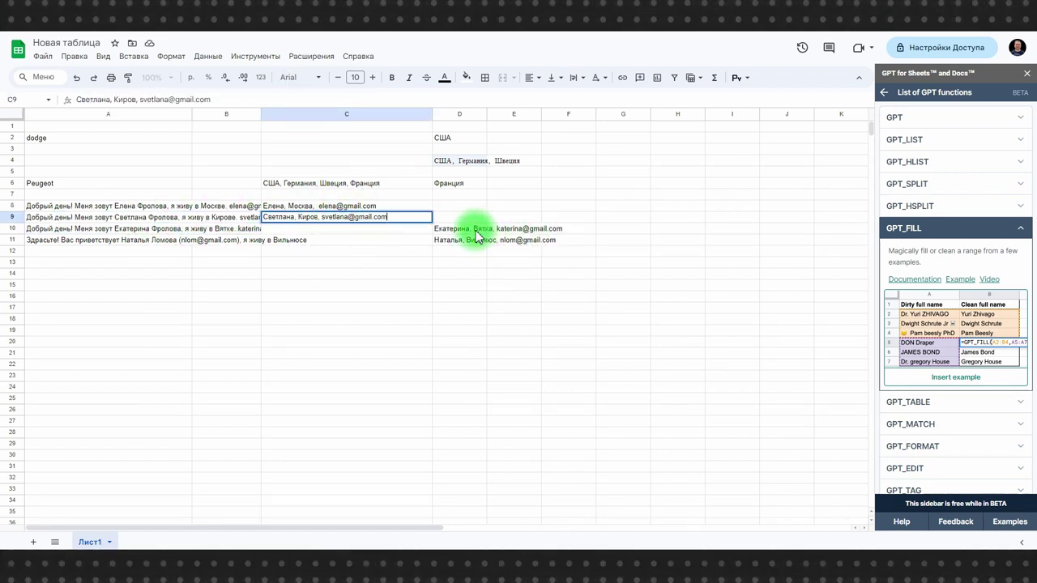
{"action": "left_click", "coordinate": [381, 331]}
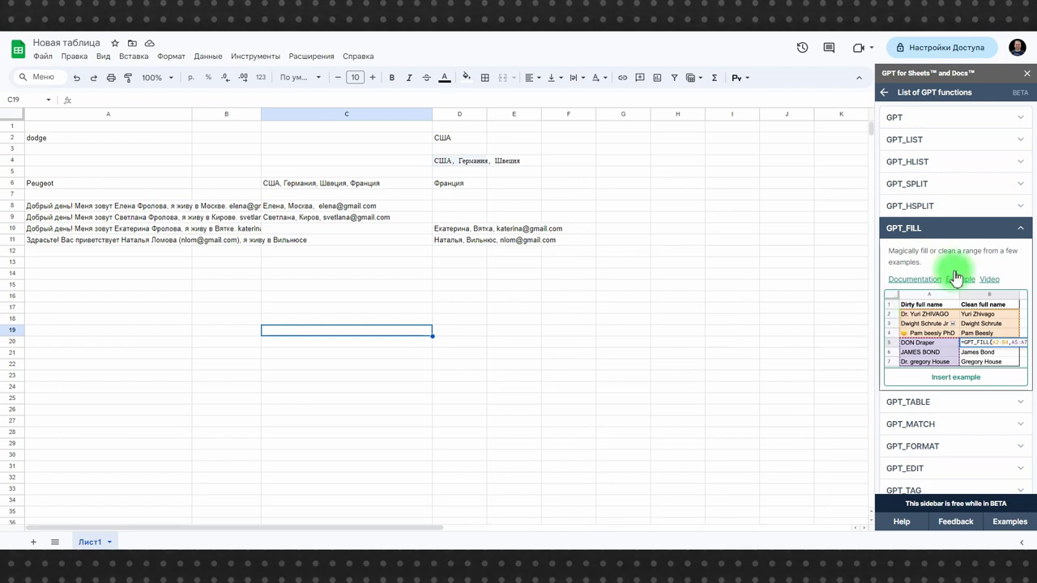
Paste the sidebar's GPT_FORMAT example formula into C19, converting '14 February 71' to 14.02.1971.
{"action": "scroll", "coordinate": [983, 206], "scroll_direction": "down", "scroll_amount": 3}
{"action": "scroll", "coordinate": [1013, 243], "scroll_direction": "up", "scroll_amount": 1}
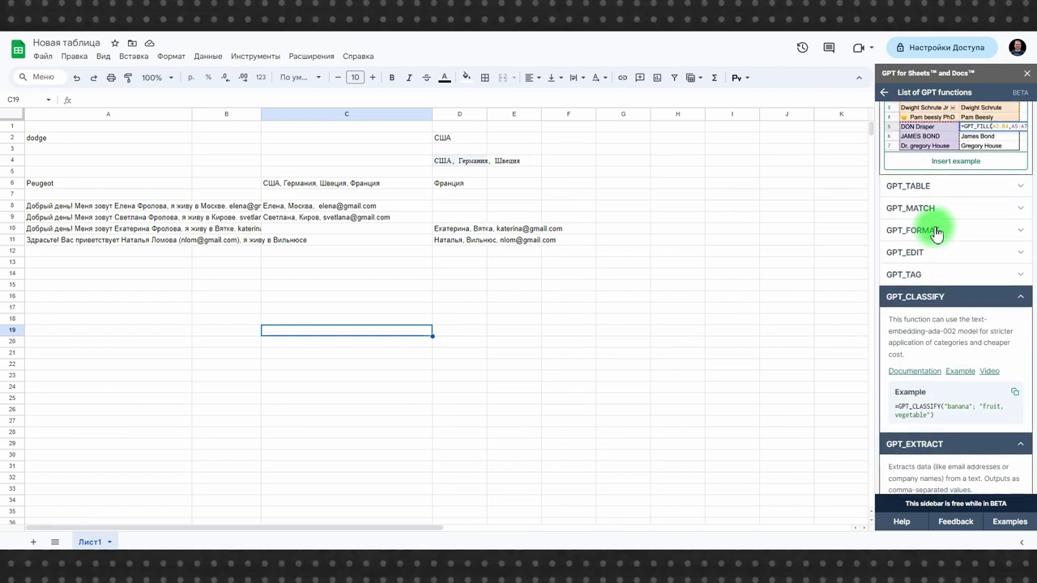
{"action": "left_click", "coordinate": [1008, 233]}
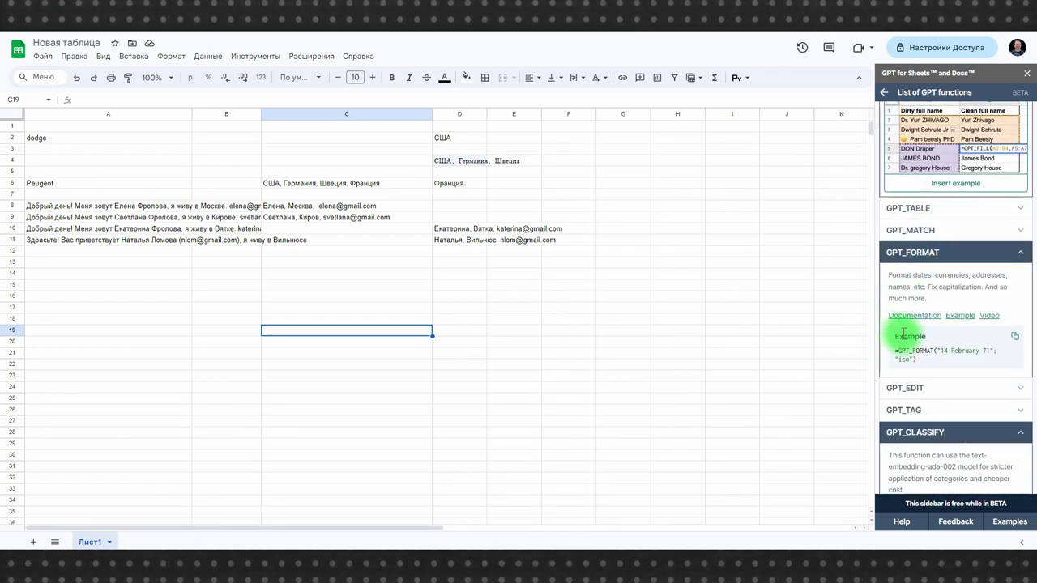
{"action": "triple_click", "coordinate": [903, 362]}
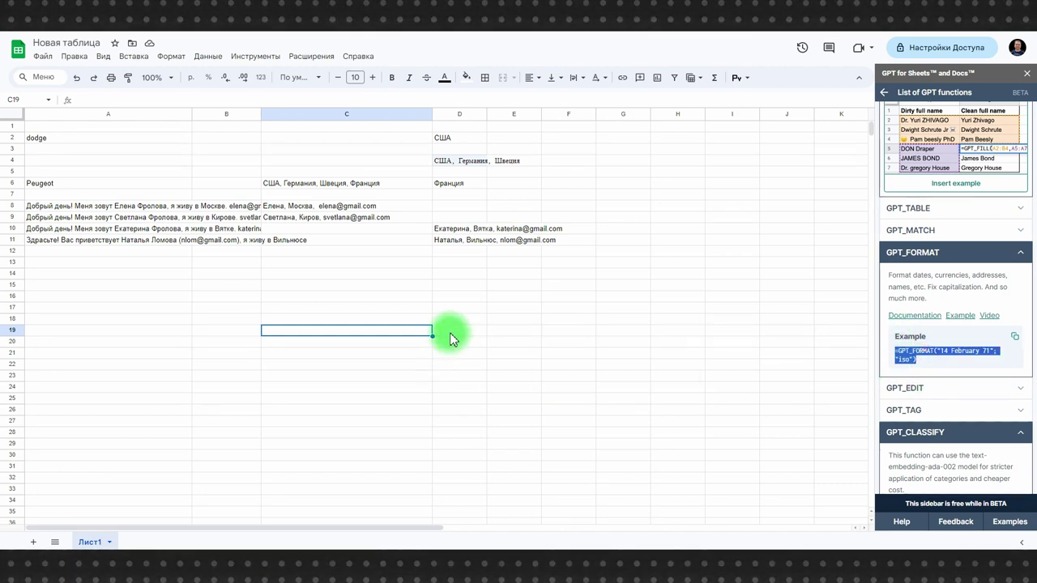
{"action": "double_click", "coordinate": [382, 331]}
{"action": "key", "text": "ctrl+v"}
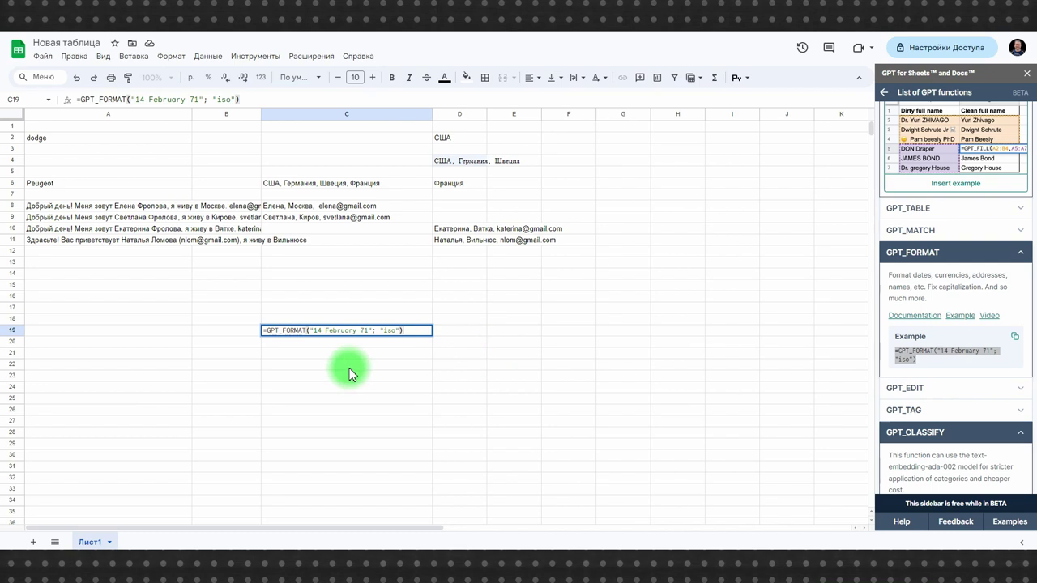
{"action": "left_click", "coordinate": [373, 330]}
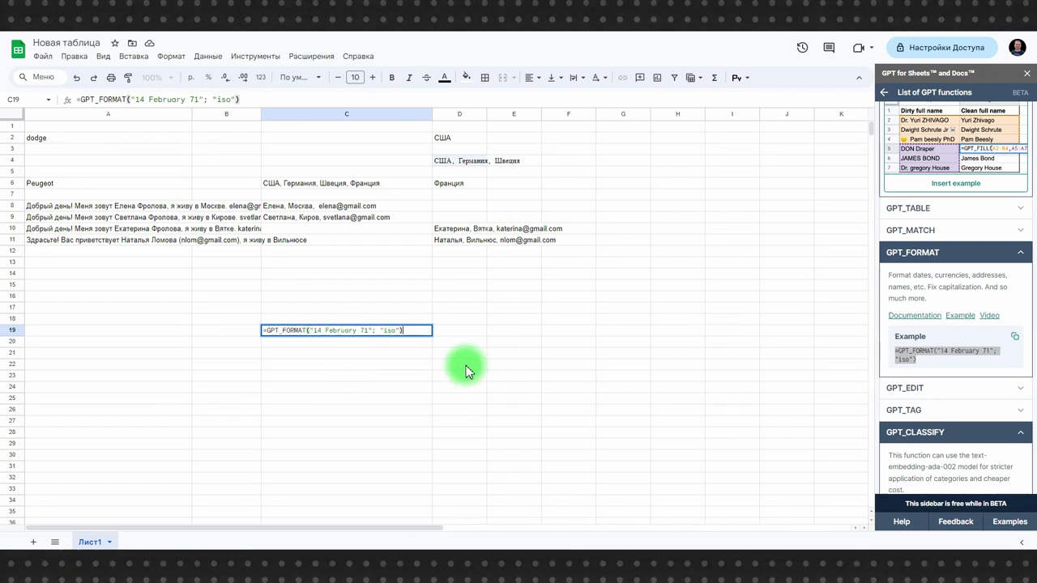
{"action": "key", "text": "Return"}
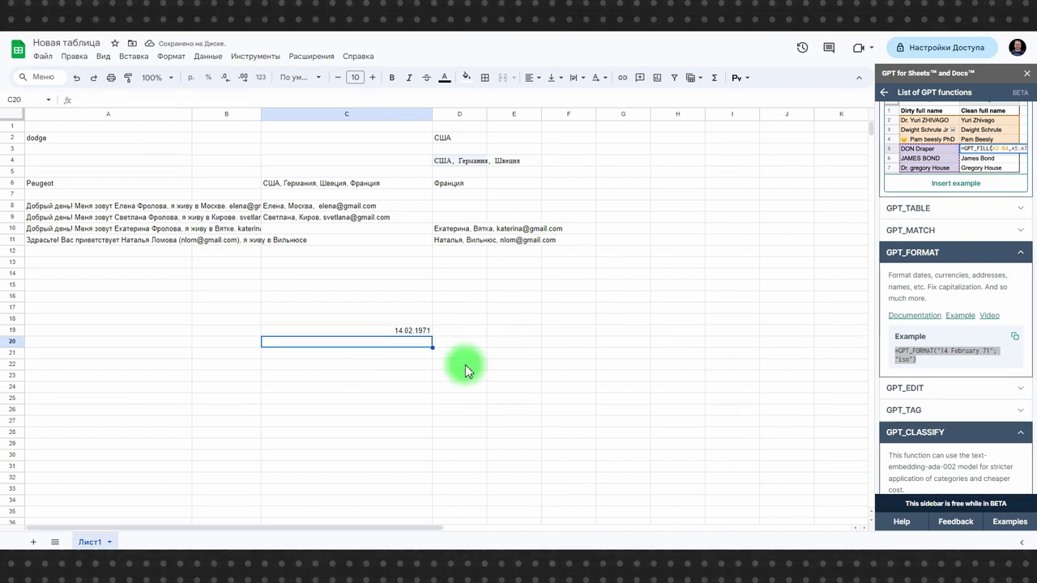
Swap C19's literal date for a reference to A19 and put '14 February 71' in A19.
{"action": "double_click", "coordinate": [402, 330]}
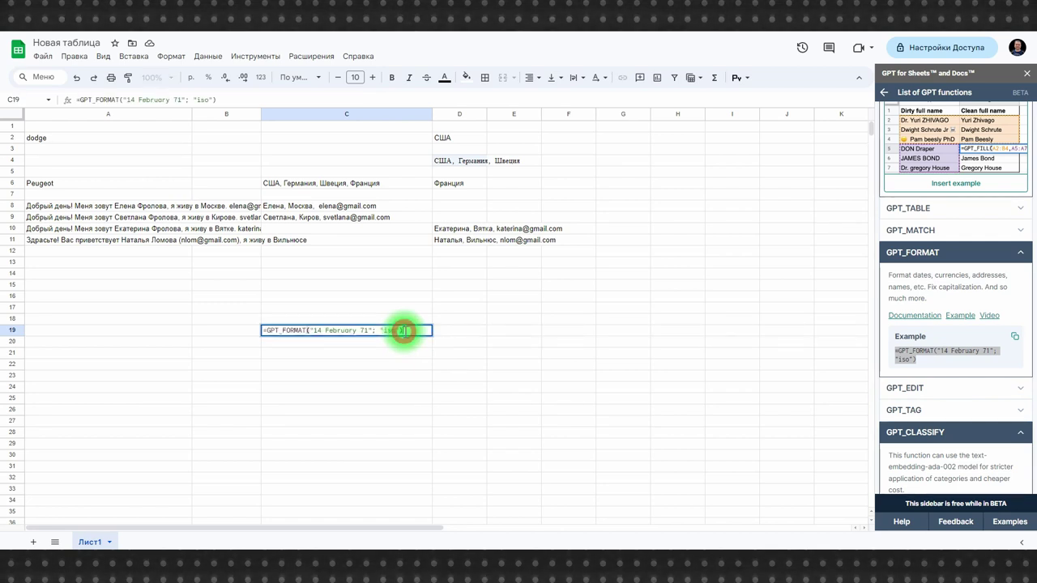
{"action": "left_click", "coordinate": [321, 332]}
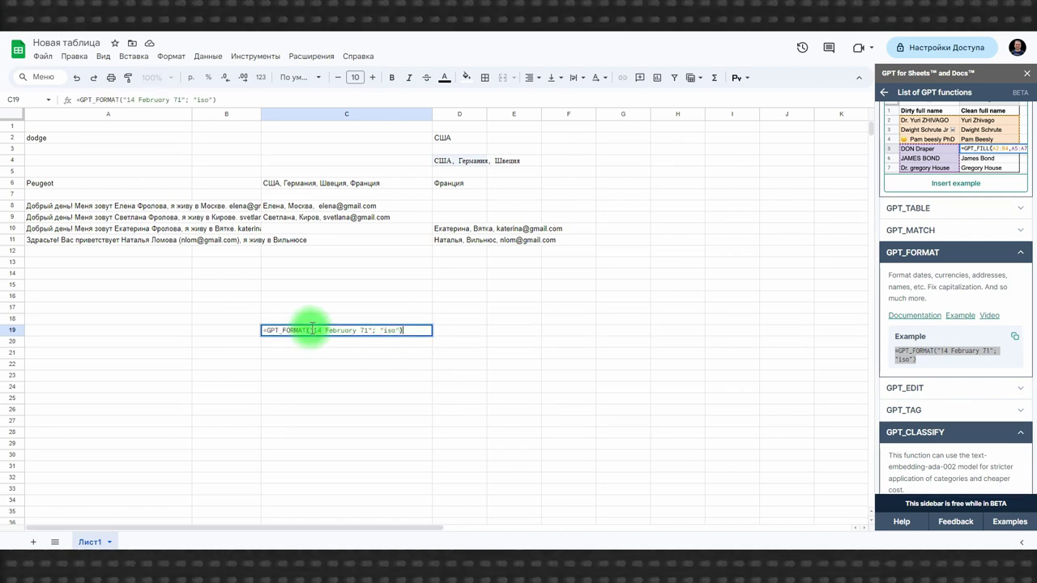
{"action": "left_click_drag", "start_coordinate": [313, 330], "coordinate": [363, 332]}
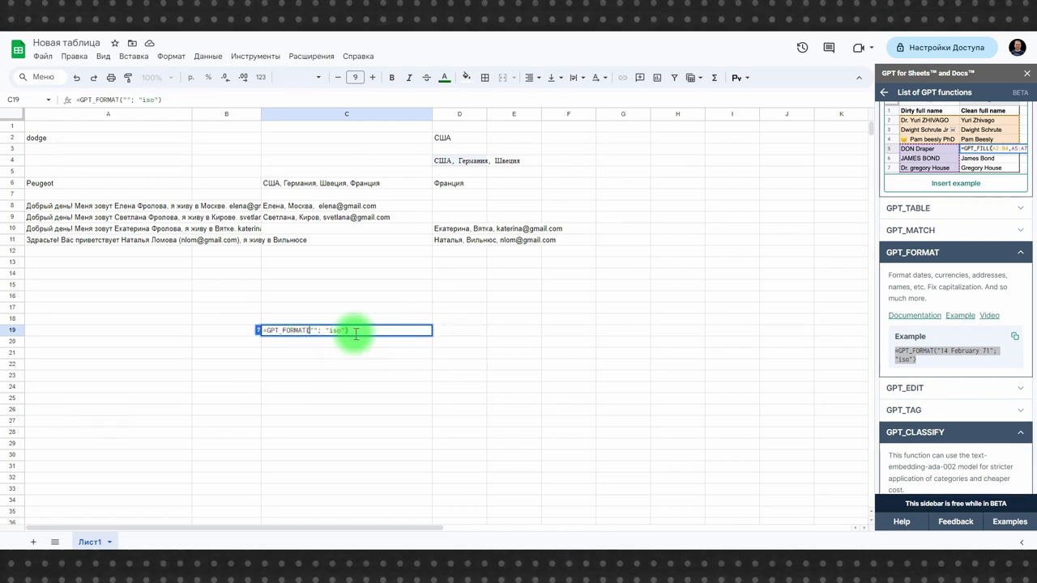
{"action": "key", "text": "BackSpace"}
{"action": "left_click", "coordinate": [133, 332]}
{"action": "key", "text": "Return"}
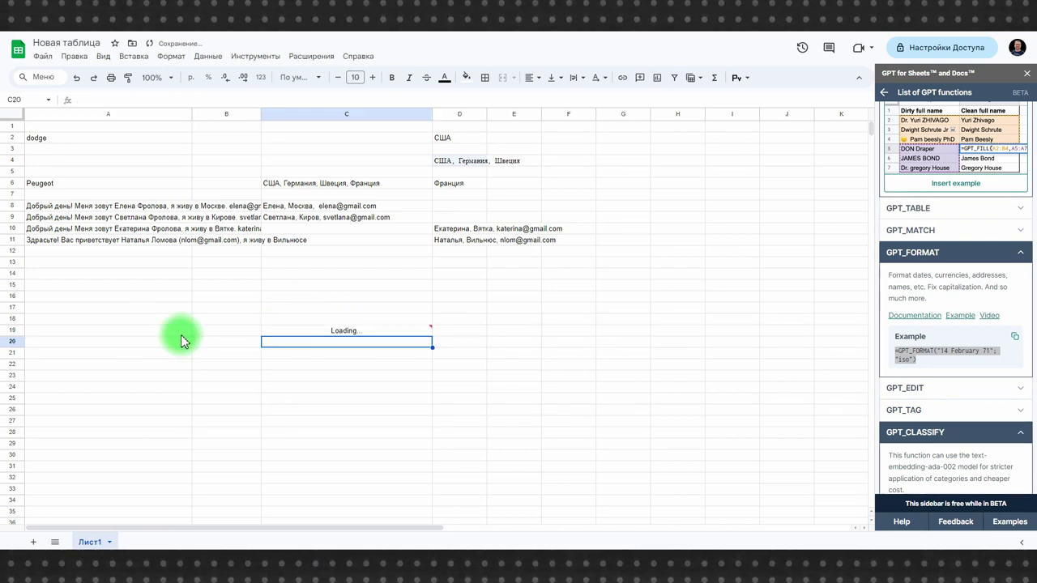
{"action": "left_click", "coordinate": [170, 334]}
{"action": "key", "text": "ctrl+v"}
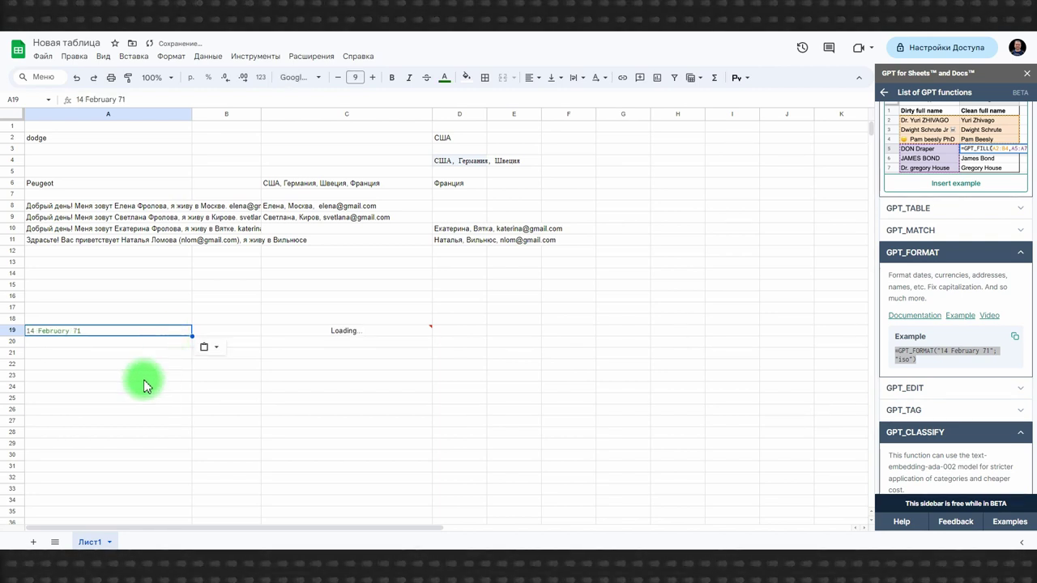
{"action": "left_click", "coordinate": [364, 390]}
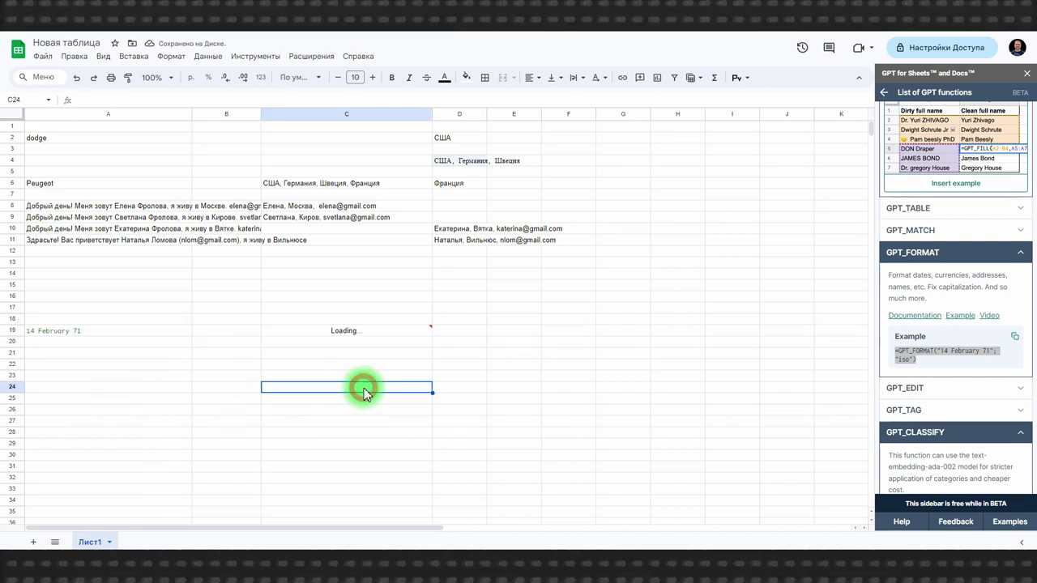